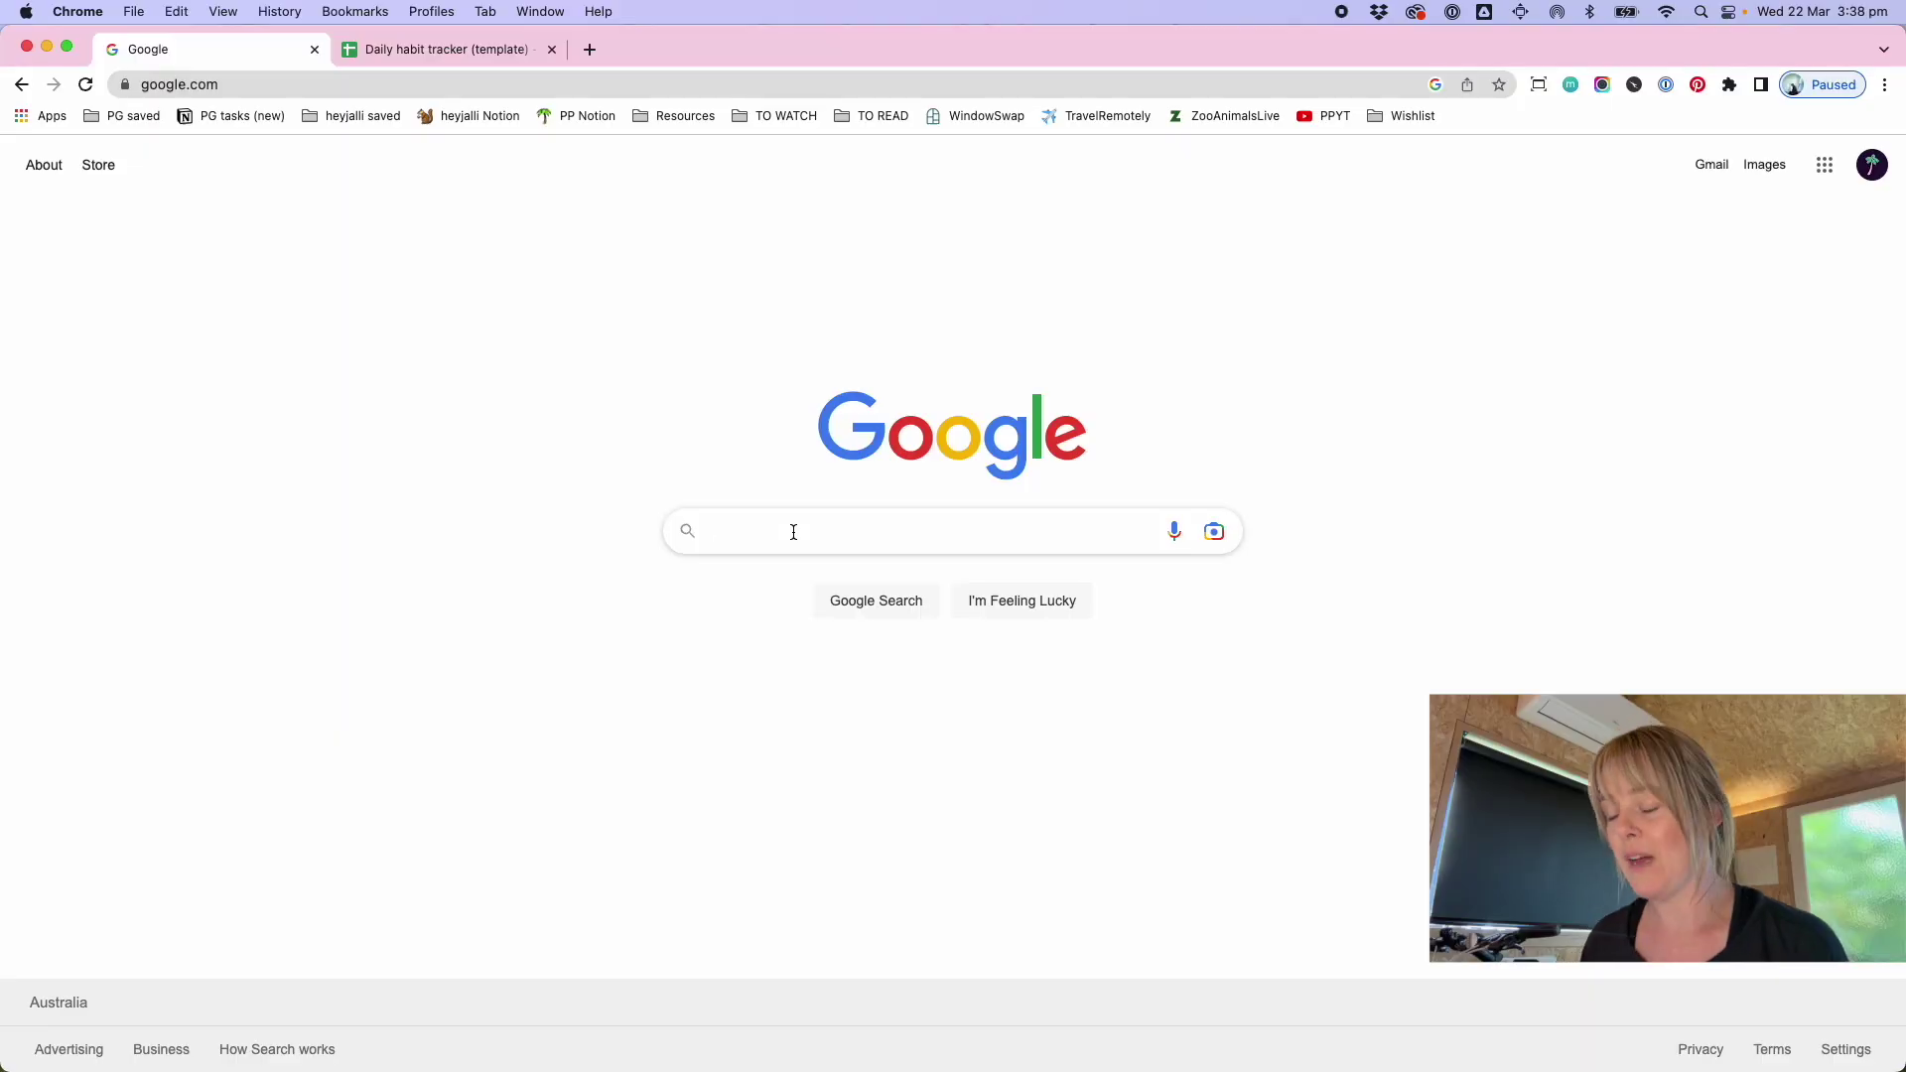
- Search Google for 'awesome screenshot' using the suggested query and open the Awesome Screenshot site
{"action": "left_click", "coordinate": [793, 532]}
{"action": "type", "text": "awesmo"}
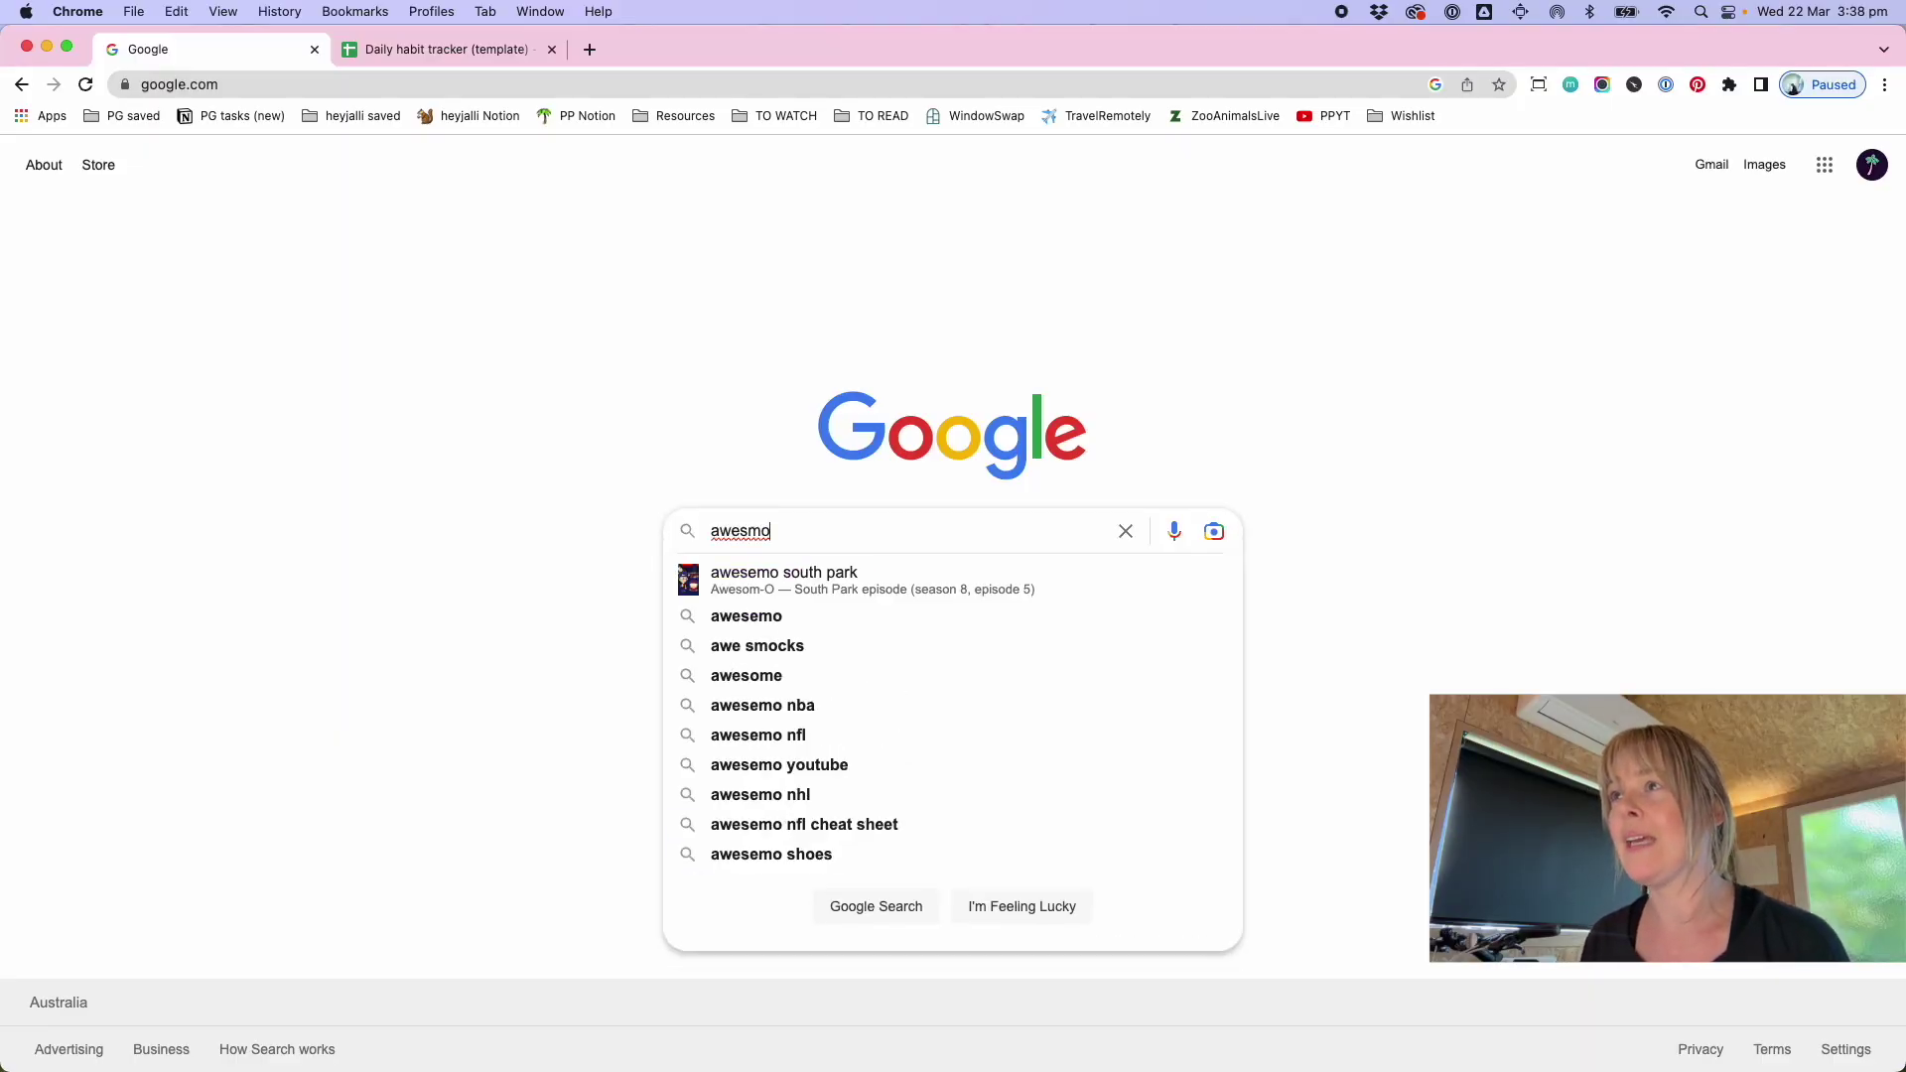
{"action": "key", "text": "BackSpace"}
{"action": "key", "text": "BackSpace"}
{"action": "type", "text": "ome"}
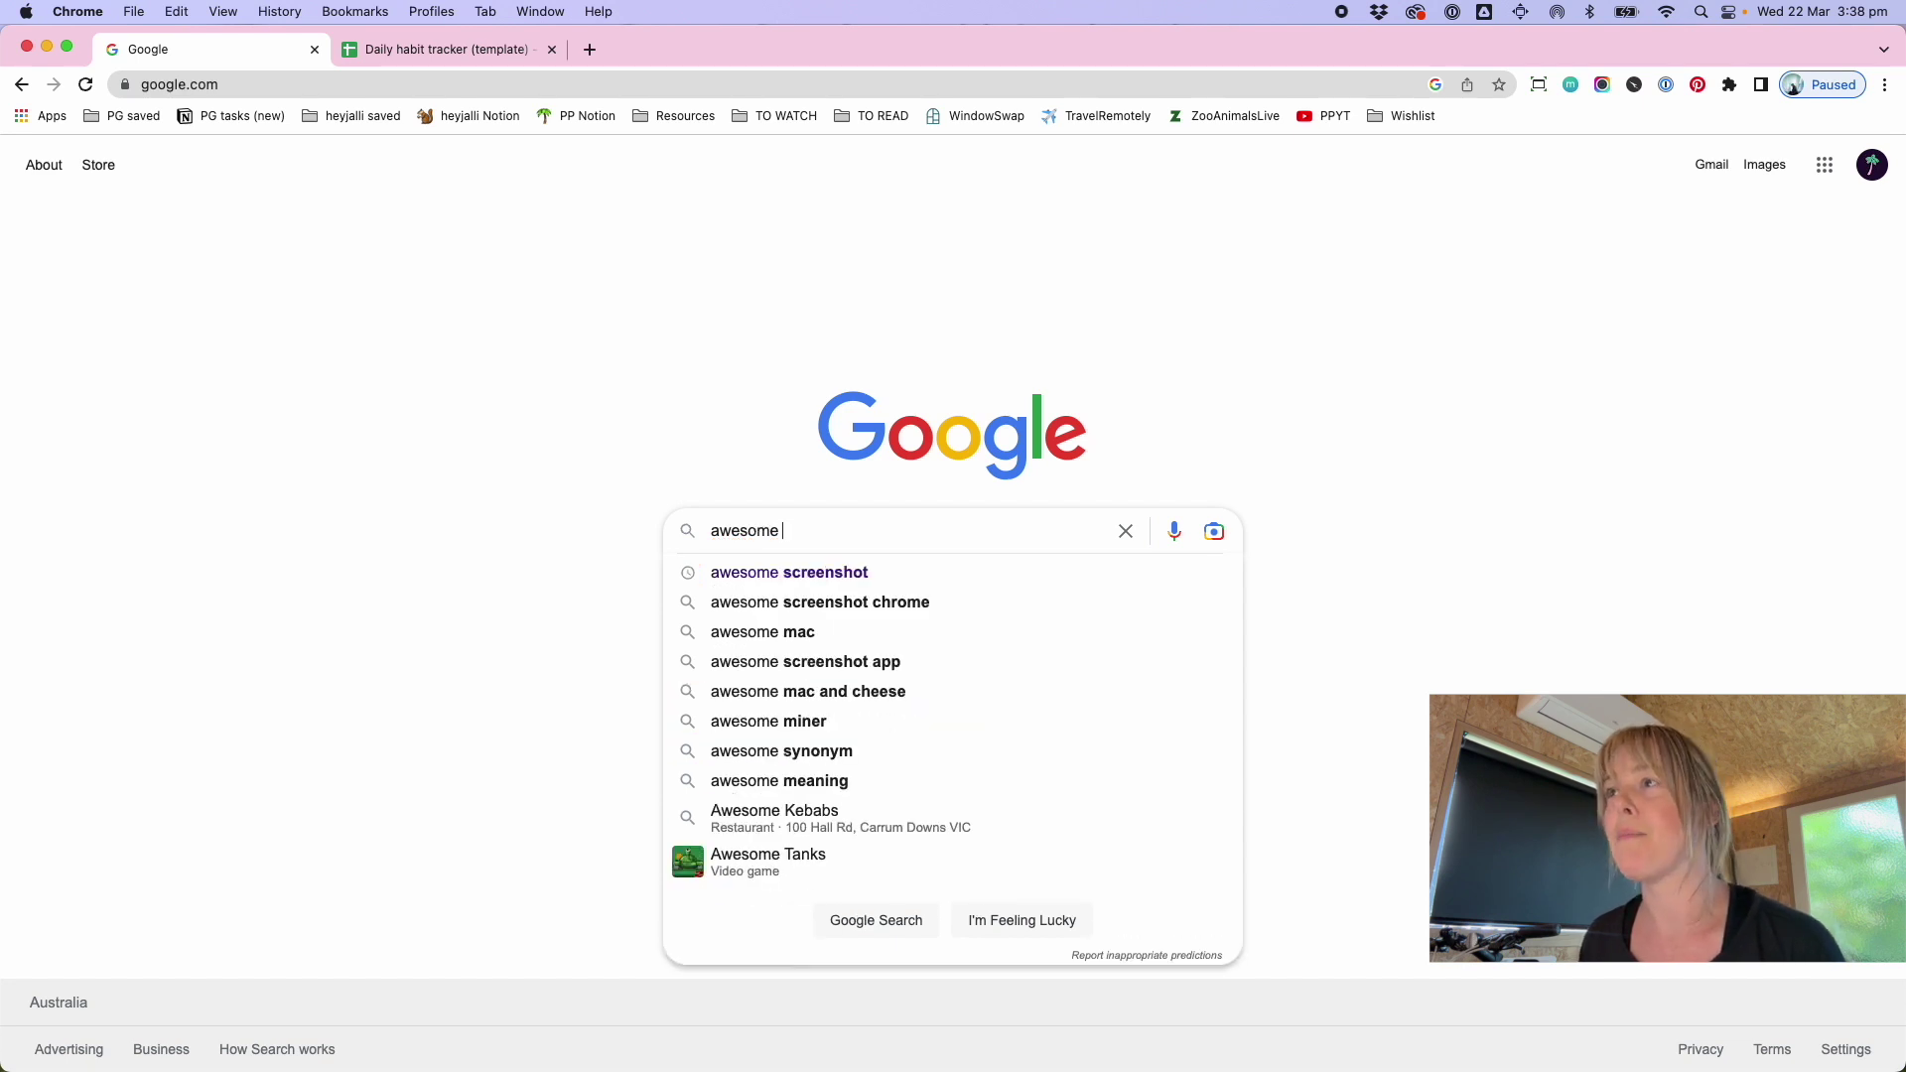
{"action": "key", "text": "Down"}
{"action": "key", "text": "Return"}
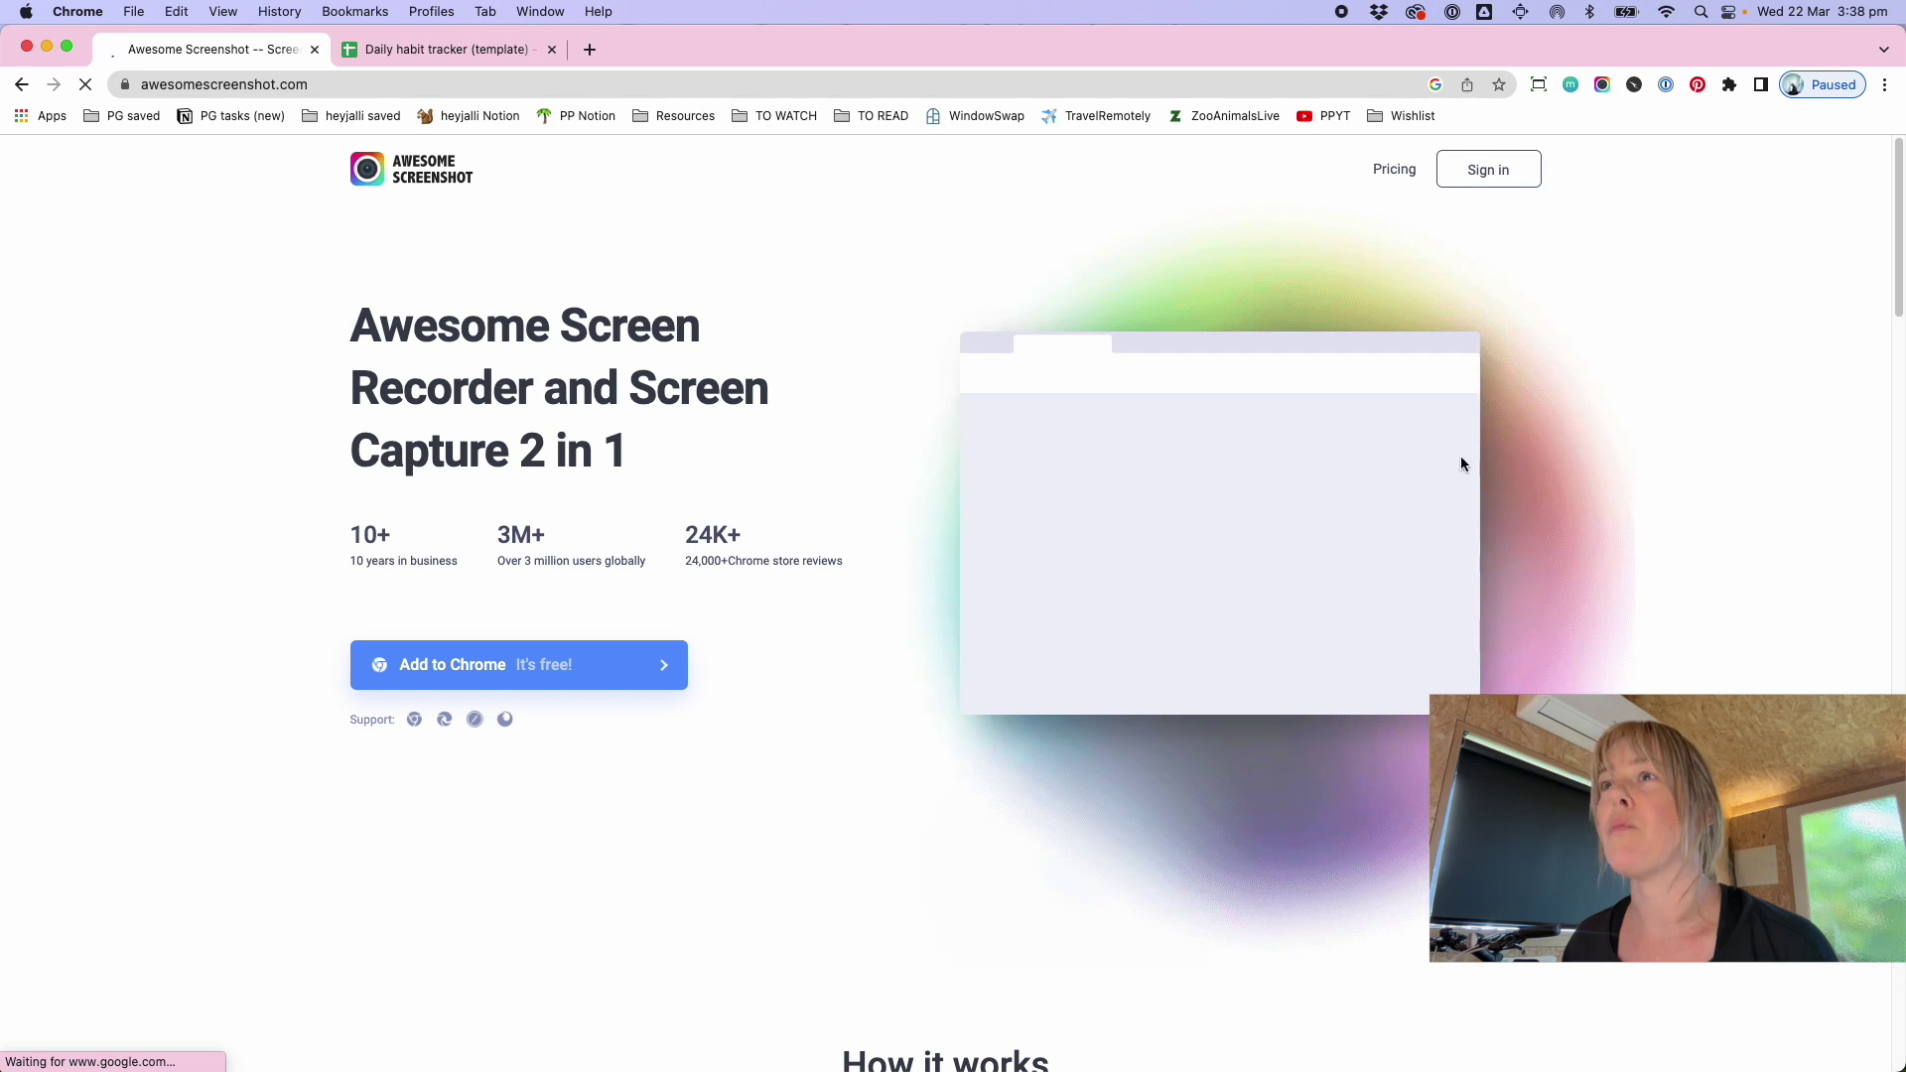
{"action": "left_click", "coordinate": [413, 672]}
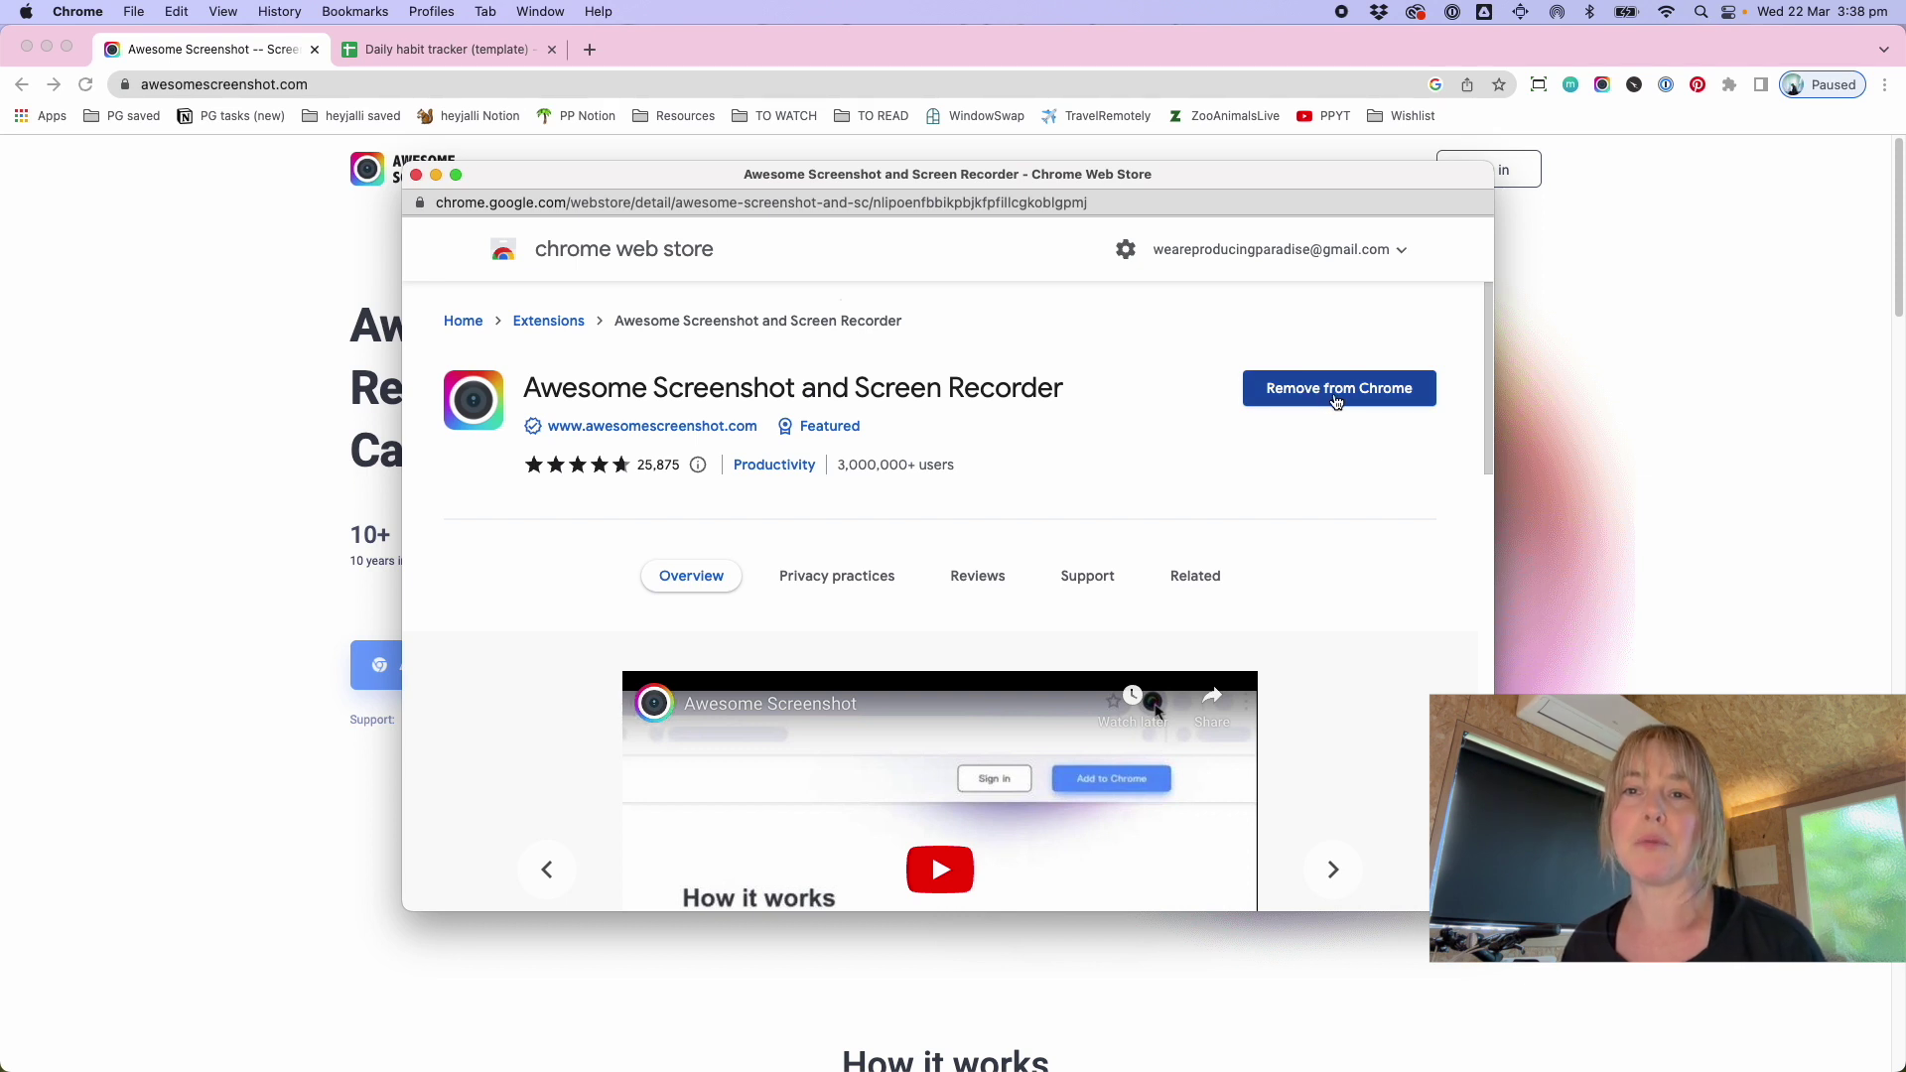
{"action": "left_click", "coordinate": [1693, 343]}
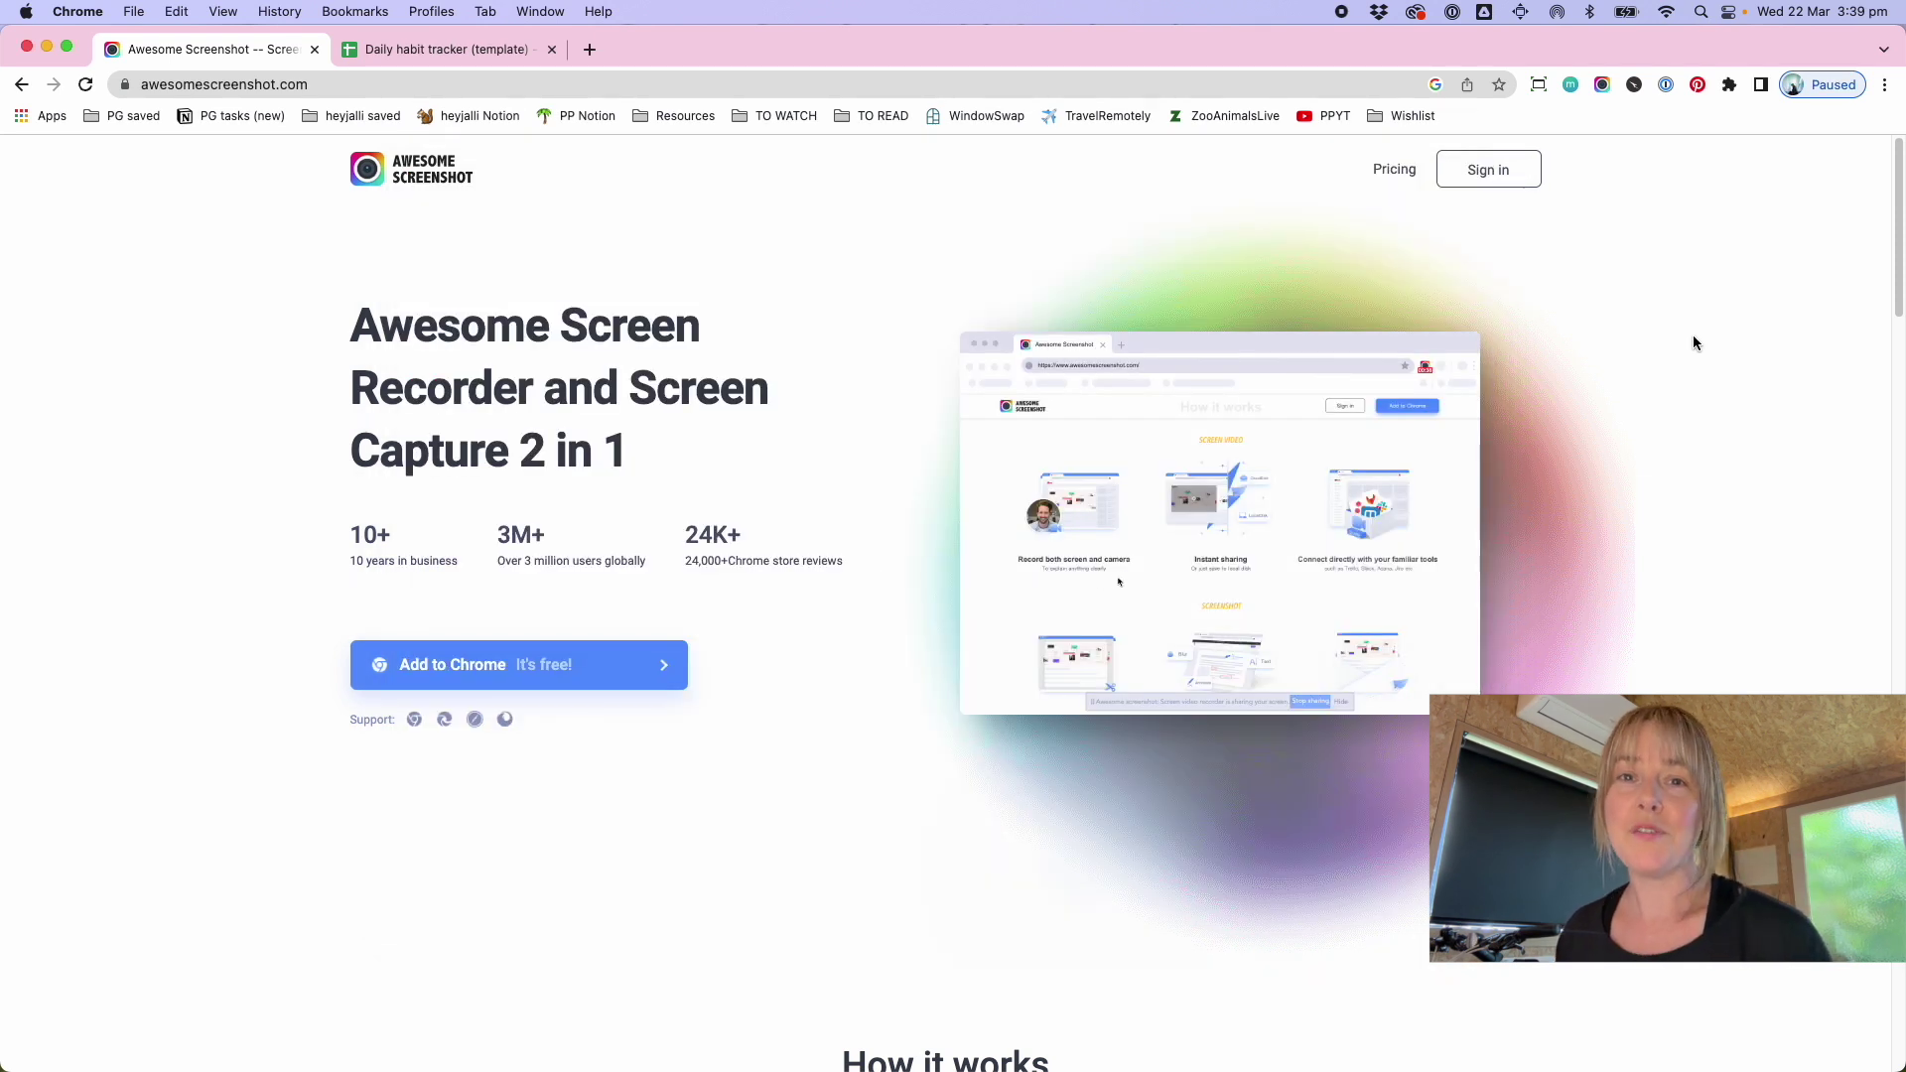
- Pin Awesome Screenshot from the Extensions menu and drag its icon to a new toolbar position
{"action": "left_click", "coordinate": [1729, 85]}
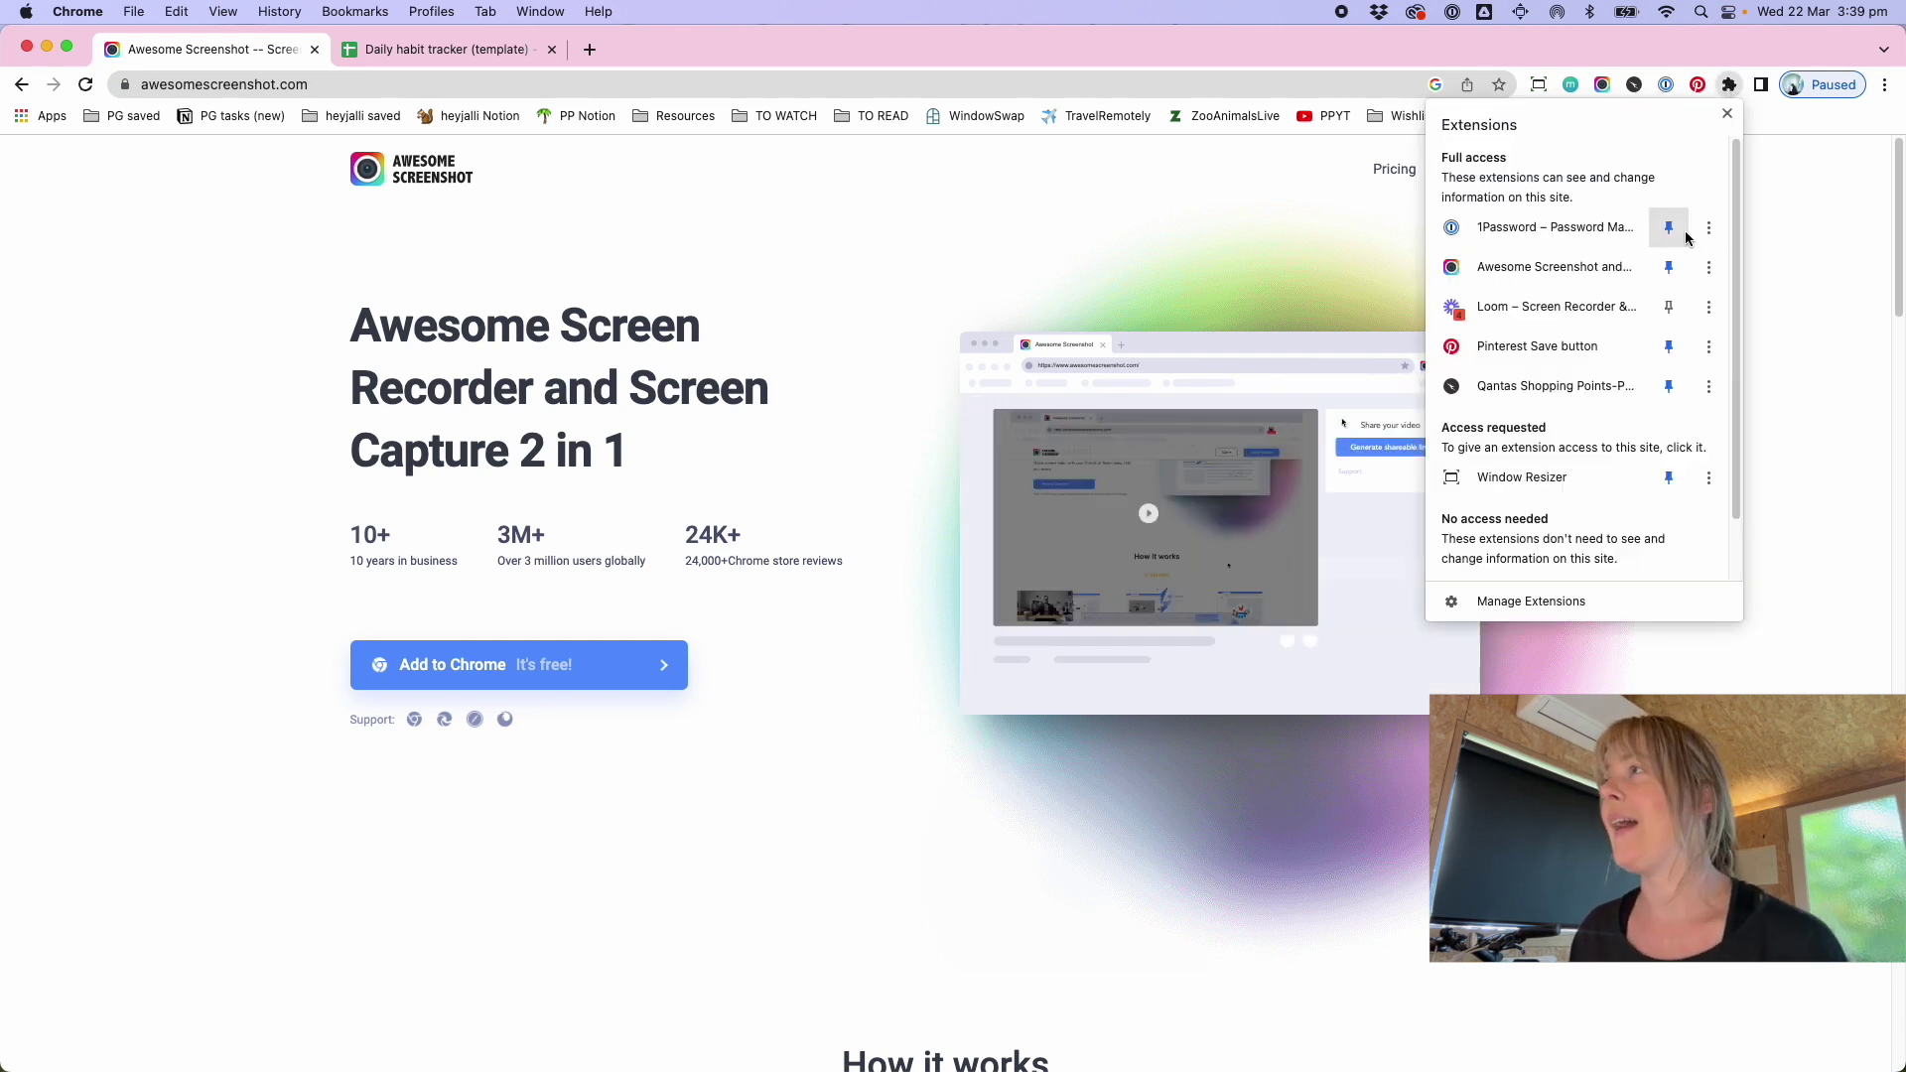
{"action": "left_click", "coordinate": [1669, 268]}
{"action": "left_click", "coordinate": [1669, 268]}
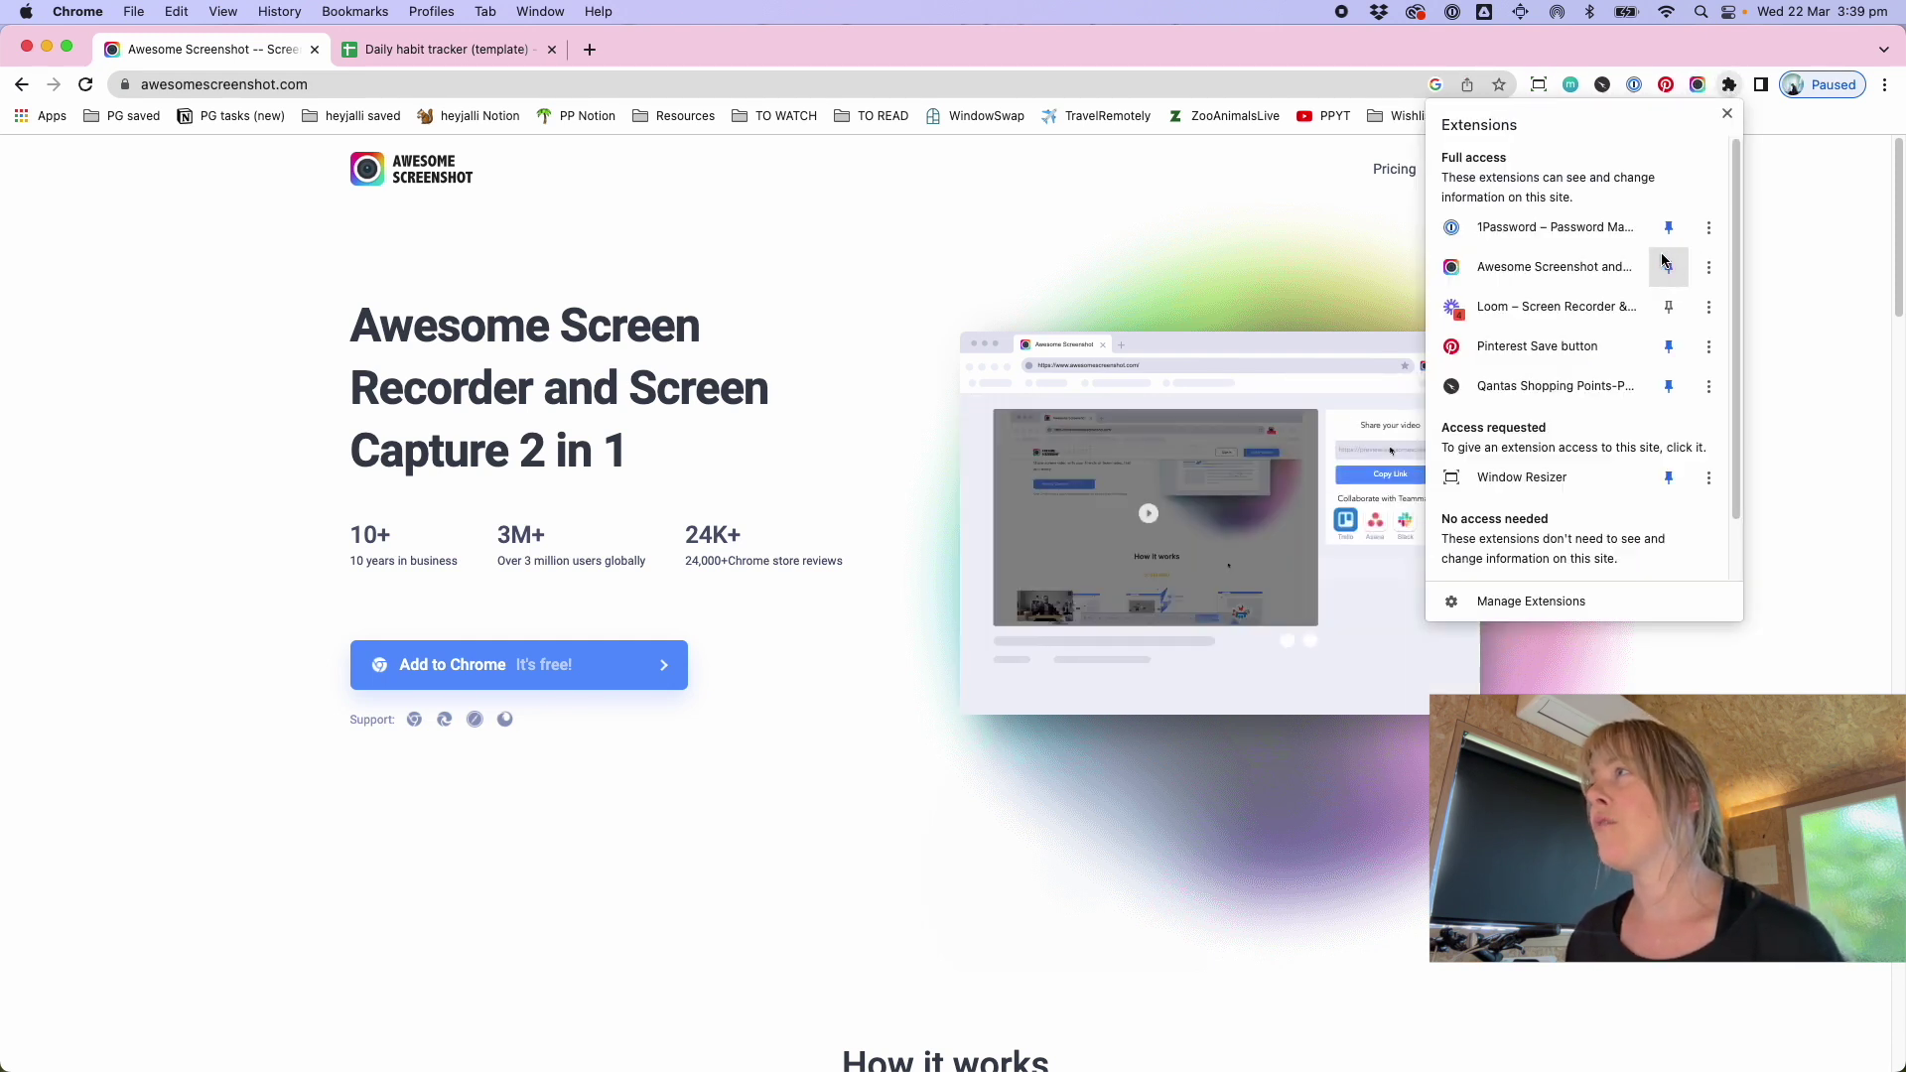
{"action": "left_click_drag", "start_coordinate": [1699, 84], "coordinate": [1570, 85]}
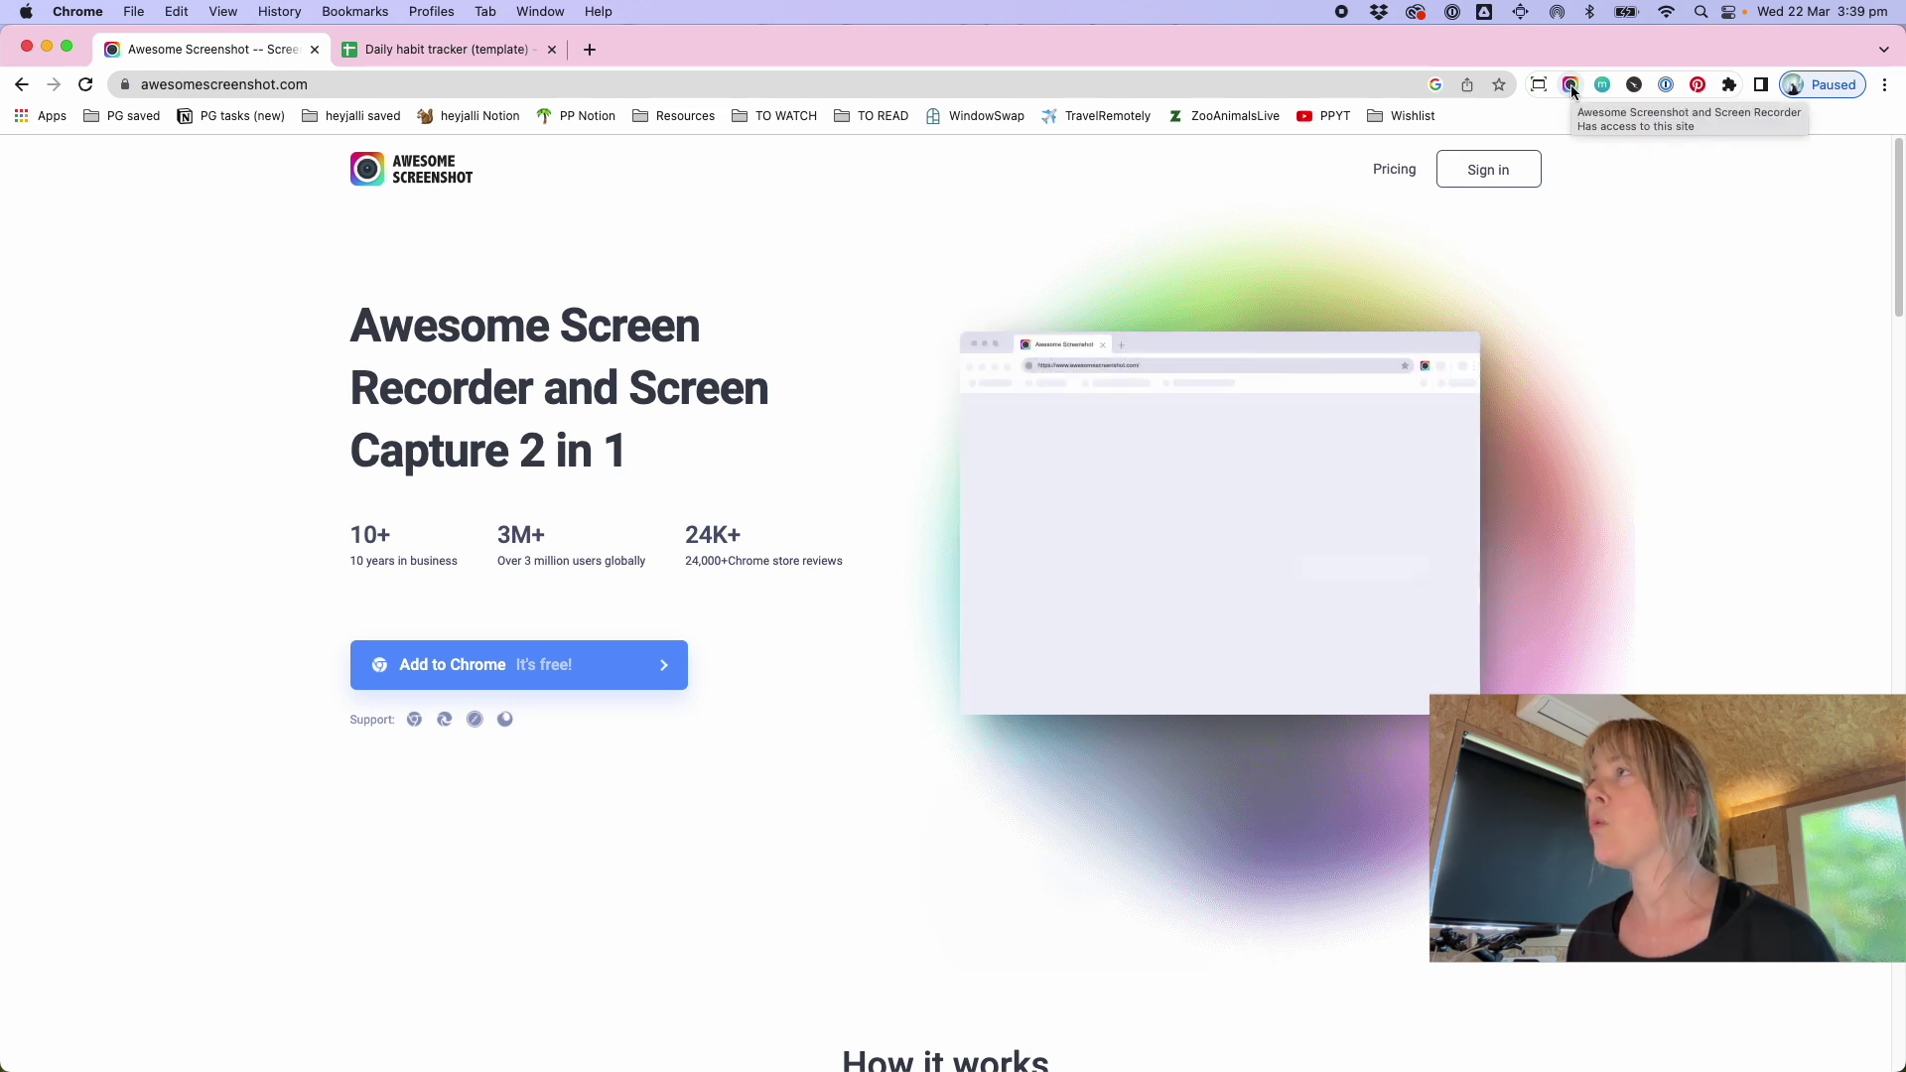
{"action": "left_click", "coordinate": [1570, 86]}
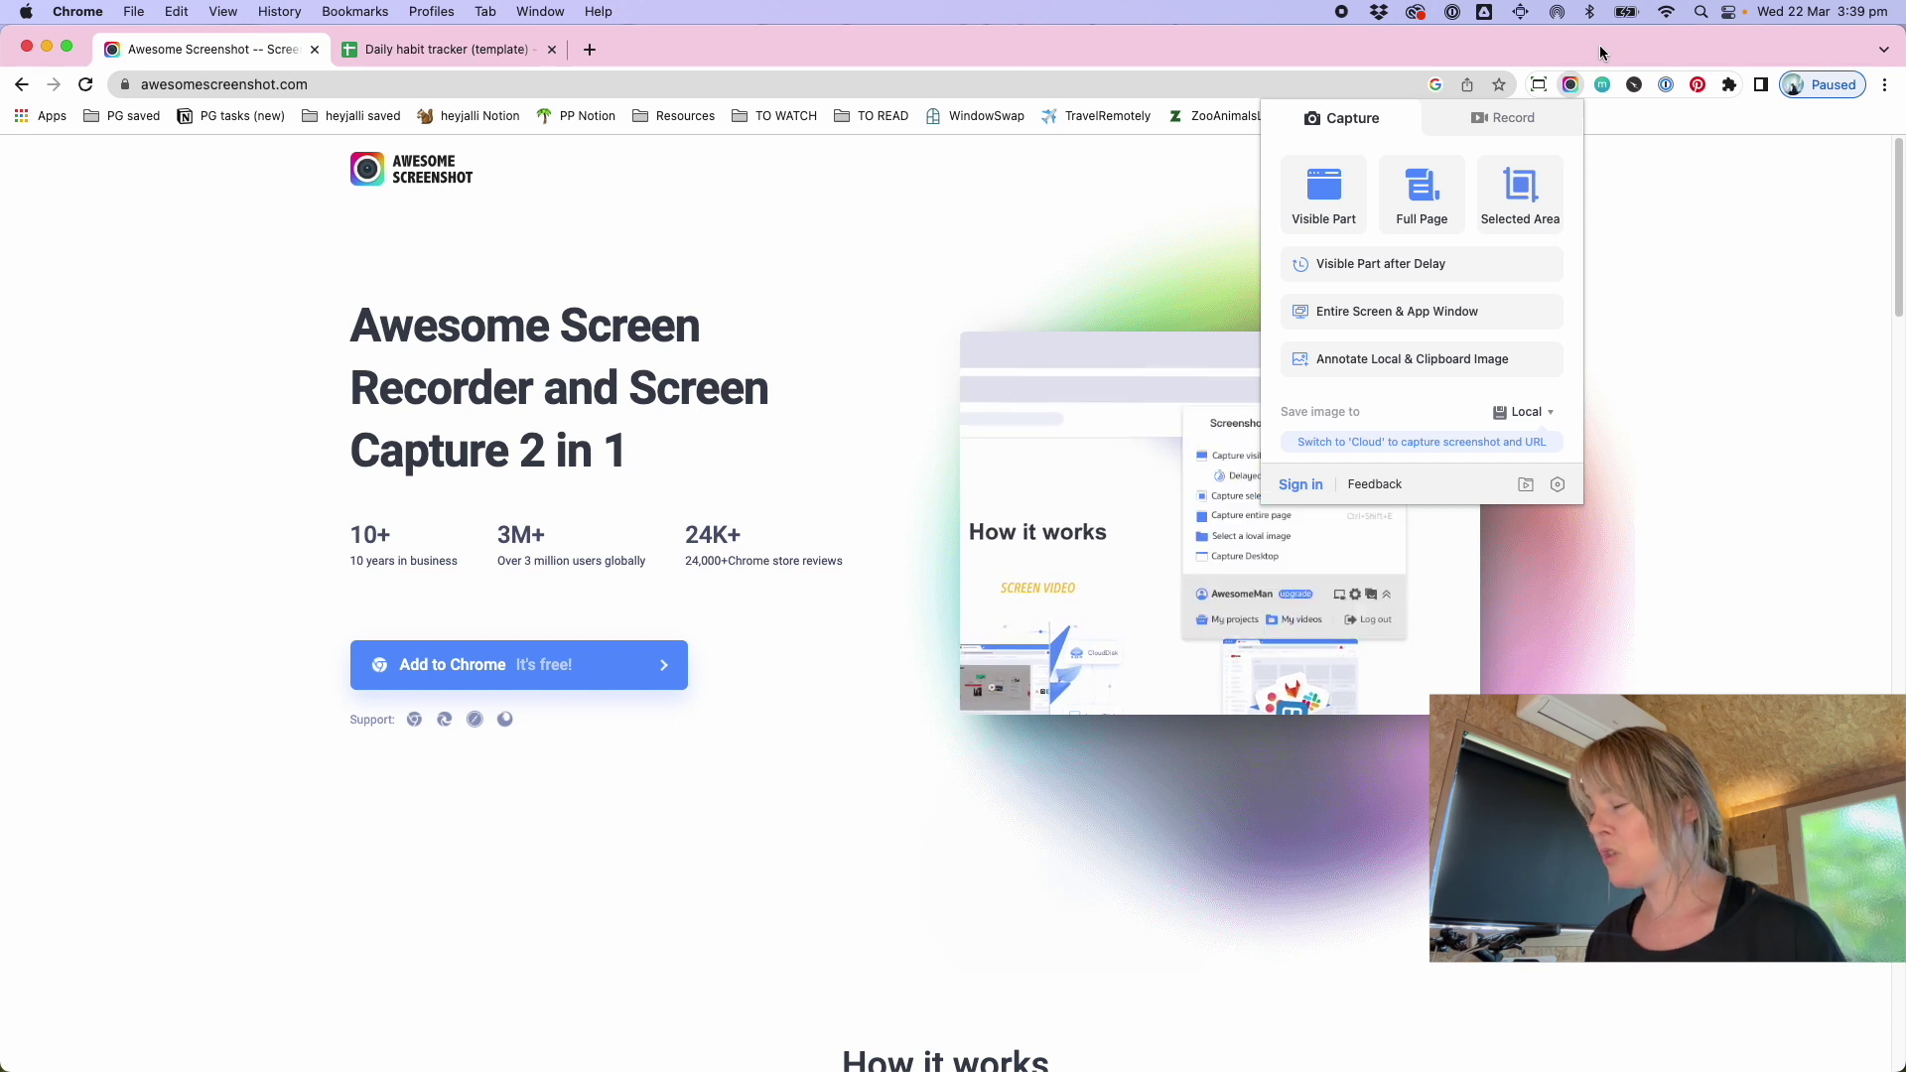
- Take a Full Page capture of the Awesome Screenshot homepage into the annotation editor
{"action": "key", "text": "super+shift+4"}
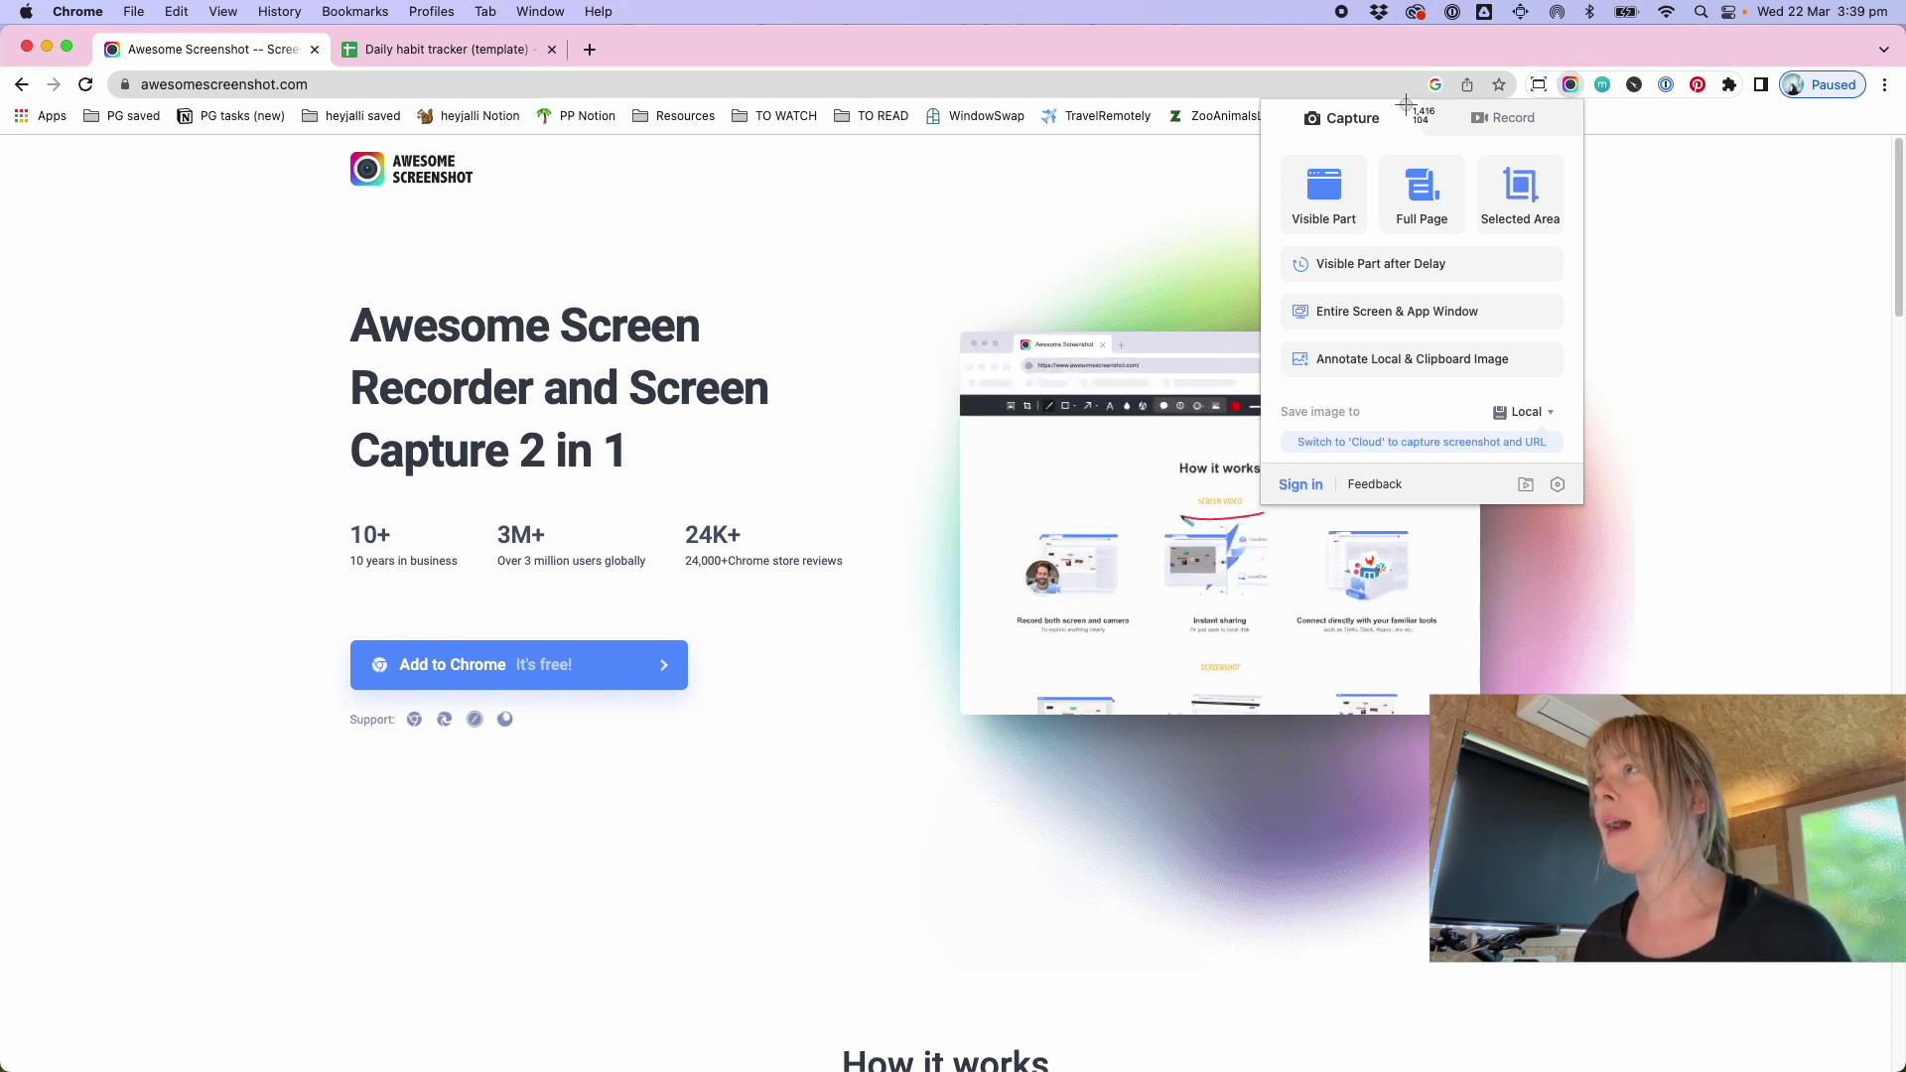
{"action": "left_click_drag", "start_coordinate": [1266, 101], "coordinate": [1582, 503]}
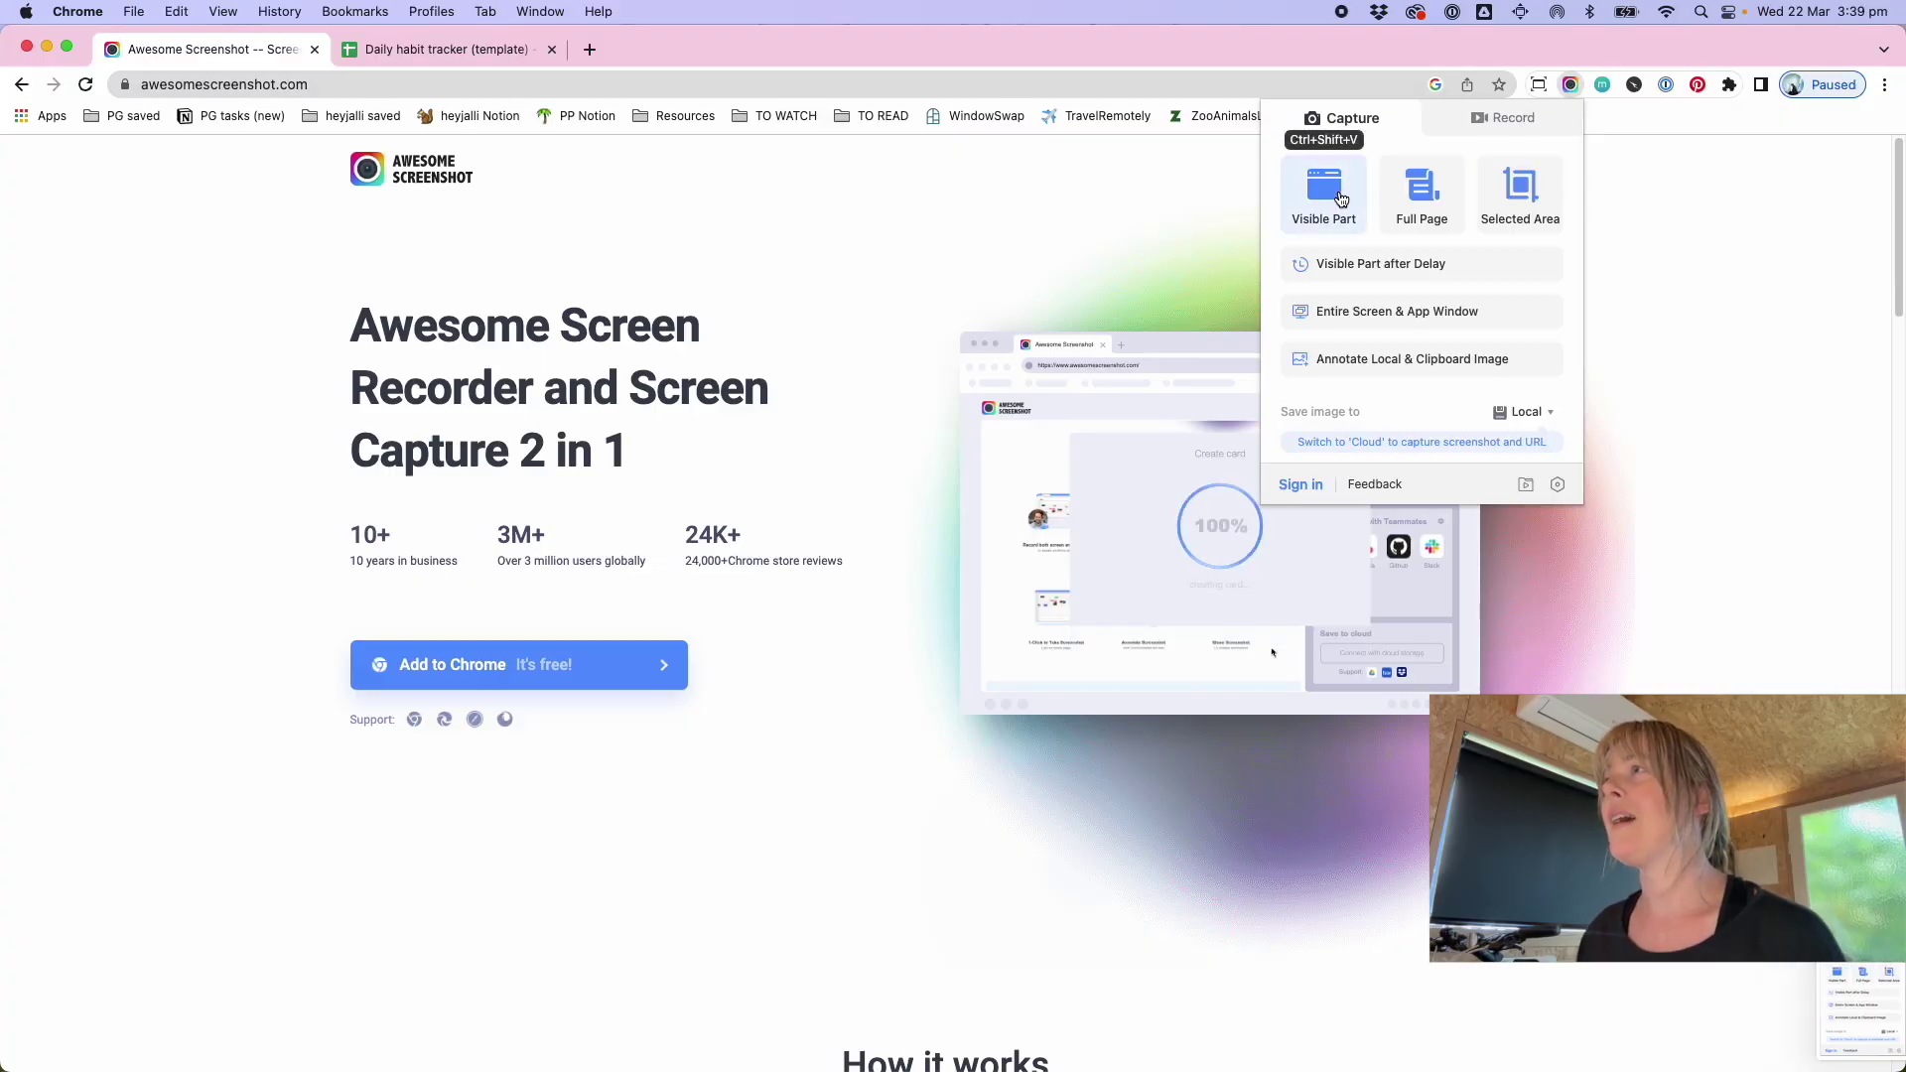
{"action": "left_click", "coordinate": [1434, 194]}
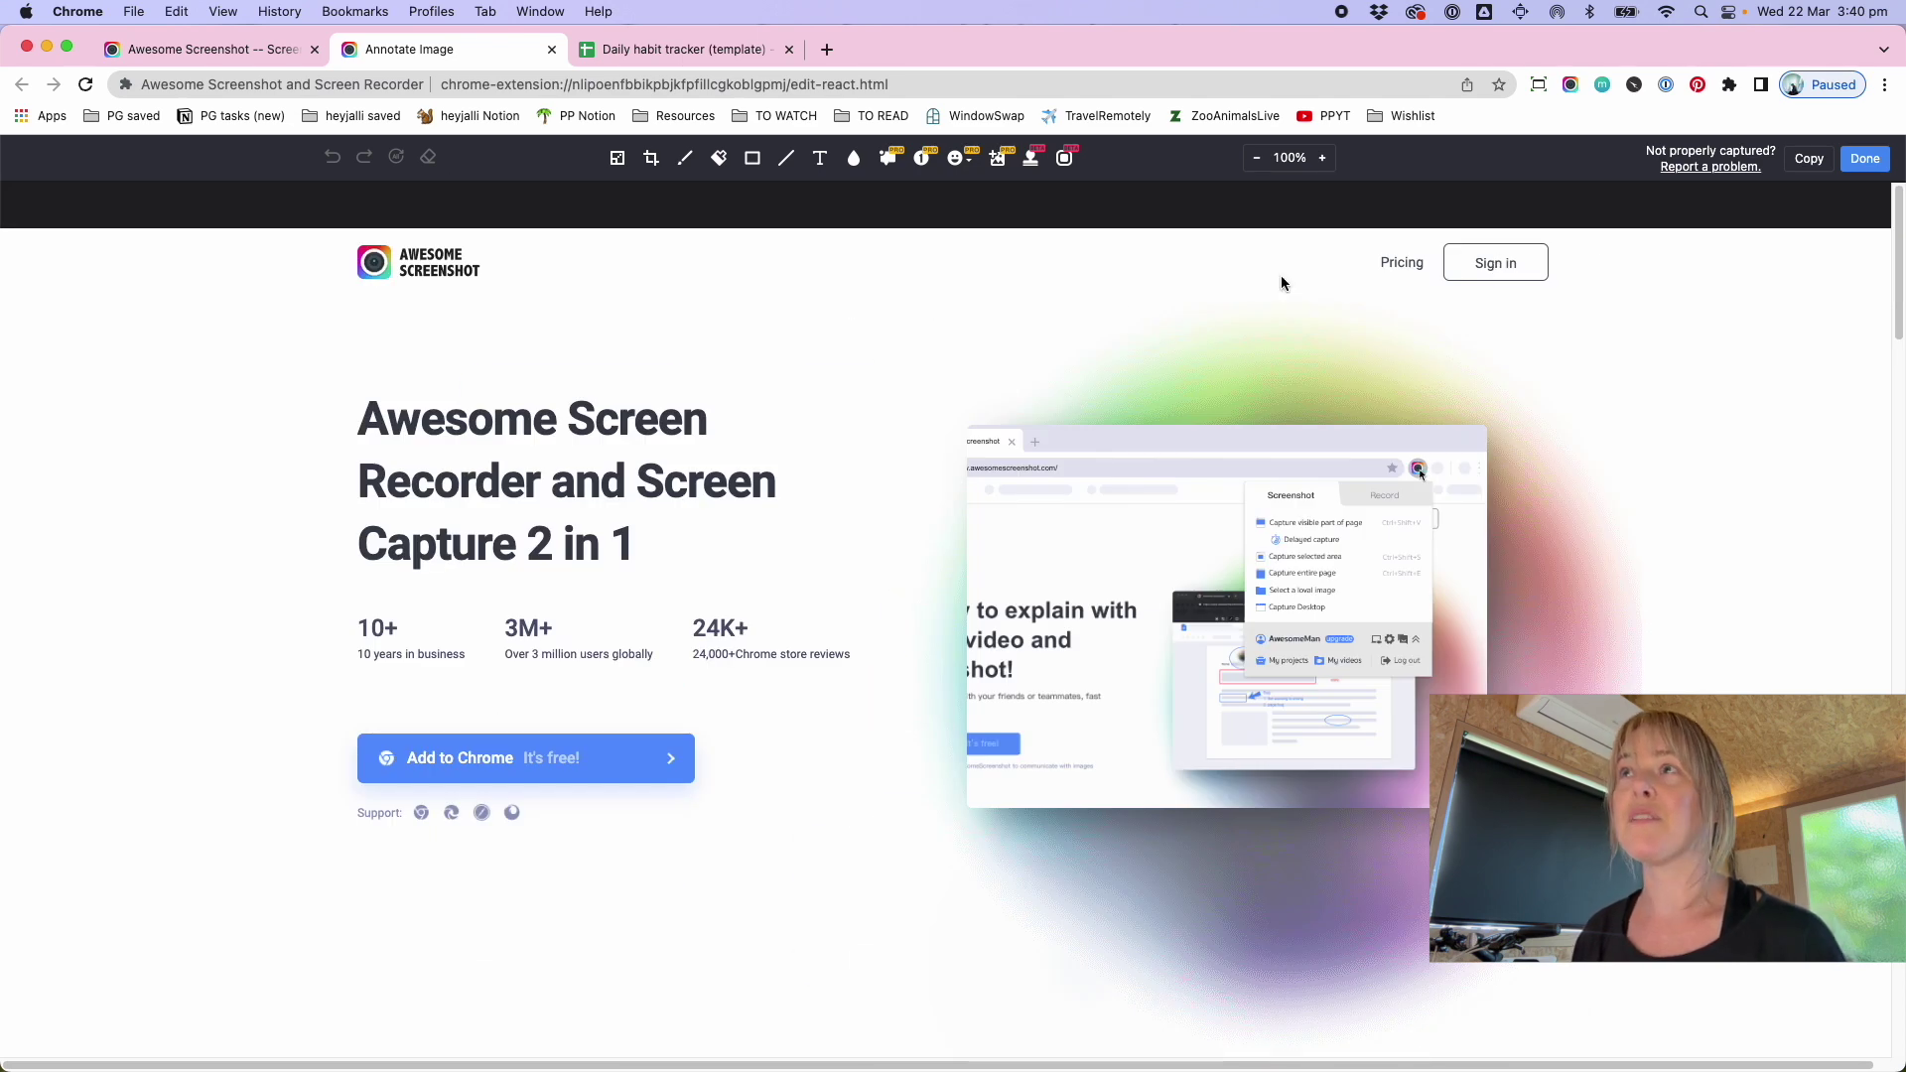
- Crop the captured image down to the main page content
{"action": "left_click", "coordinate": [651, 161]}
{"action": "left_click_drag", "start_coordinate": [321, 233], "coordinate": [1579, 977]}
{"action": "left_click", "coordinate": [900, 164]}
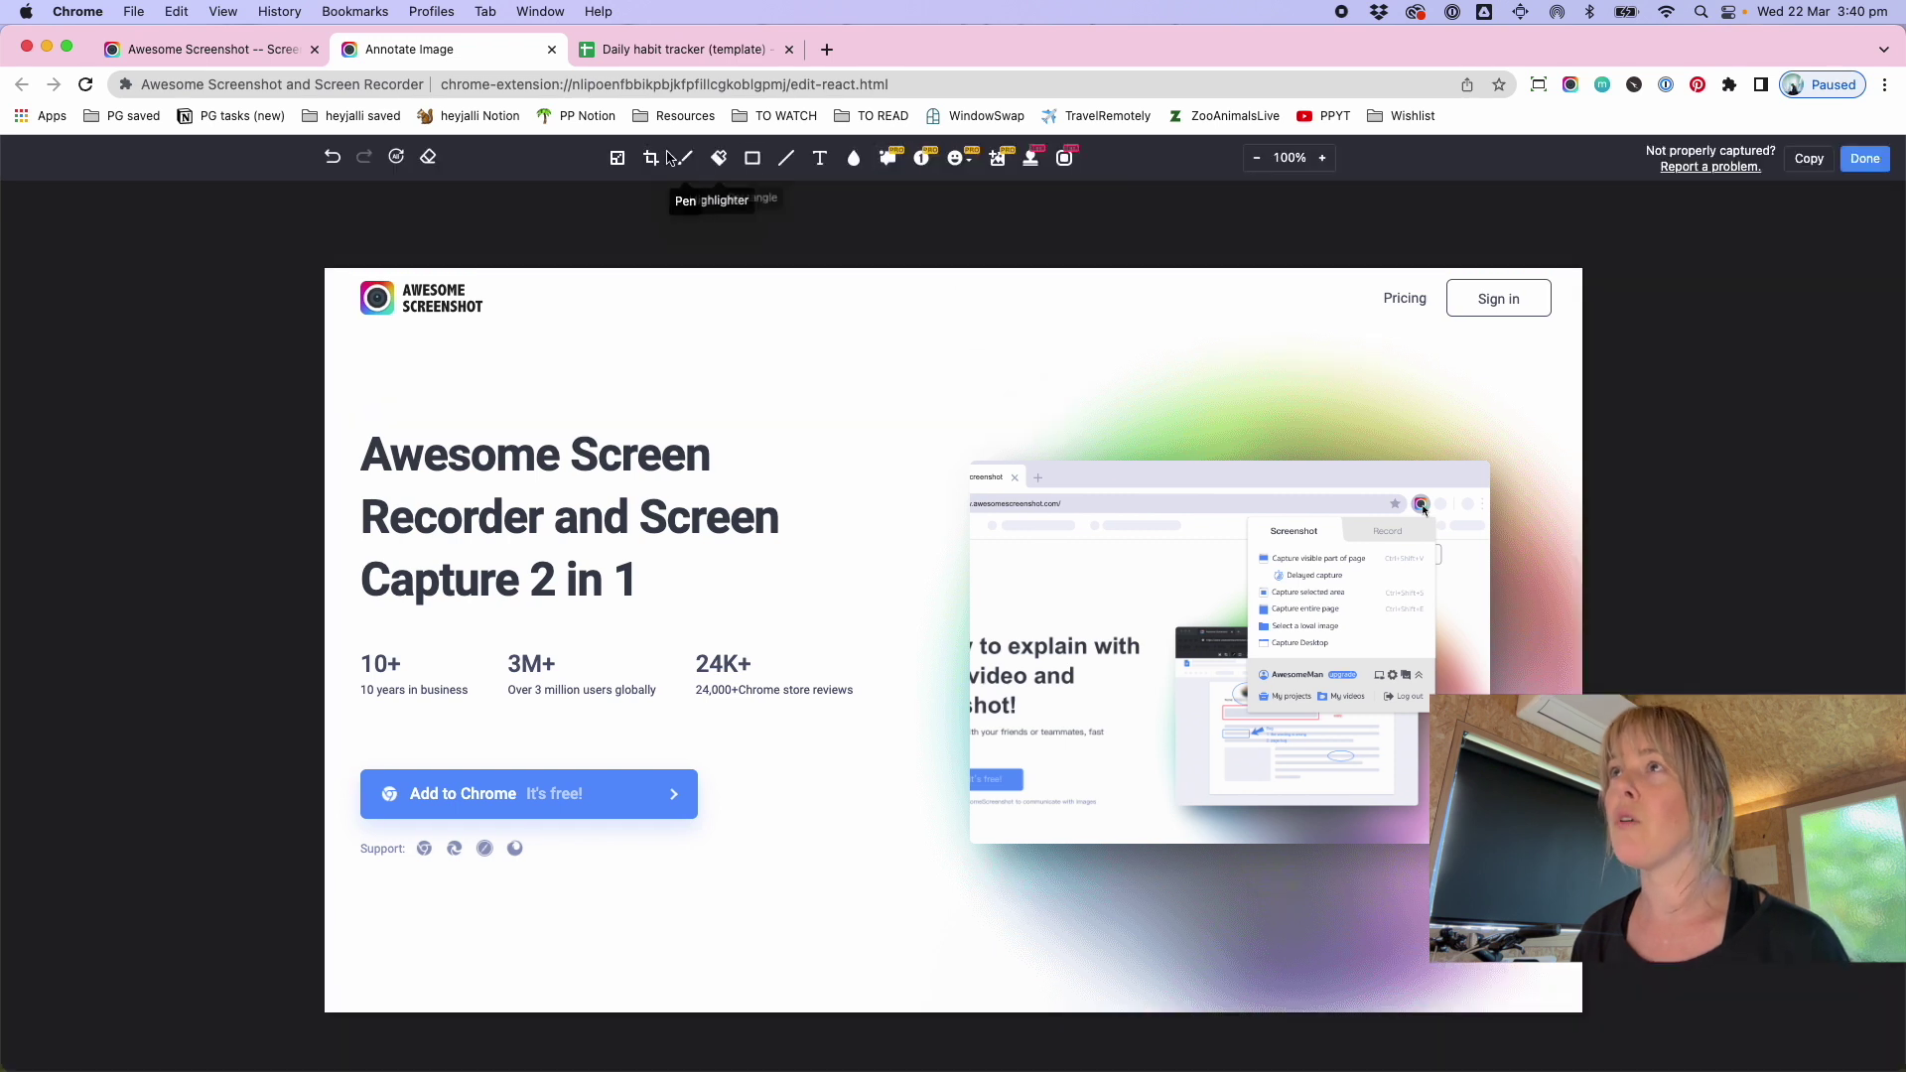
- Draw a pink width-8 box around the headline and add the text 'LOOK AT THIS'
{"action": "left_click", "coordinate": [754, 162]}
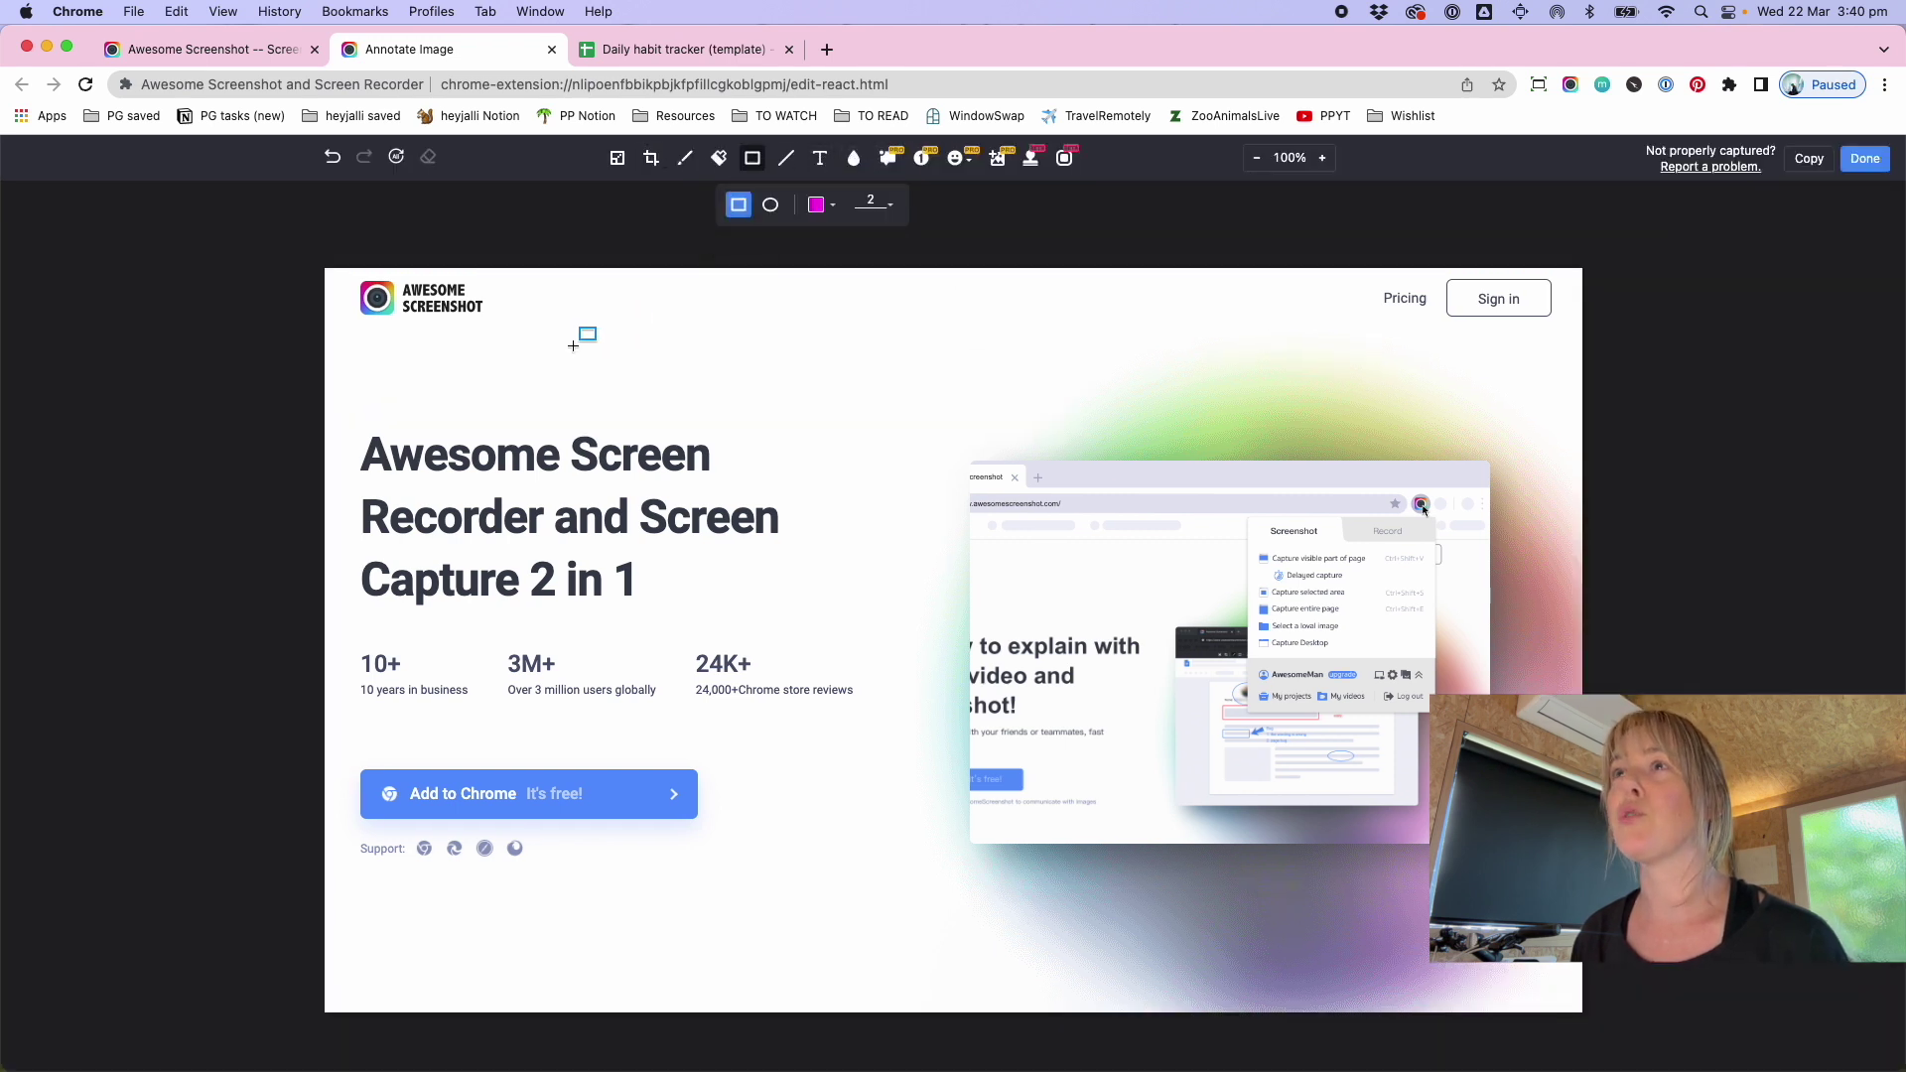
{"action": "left_click_drag", "start_coordinate": [346, 415], "coordinate": [817, 615]}
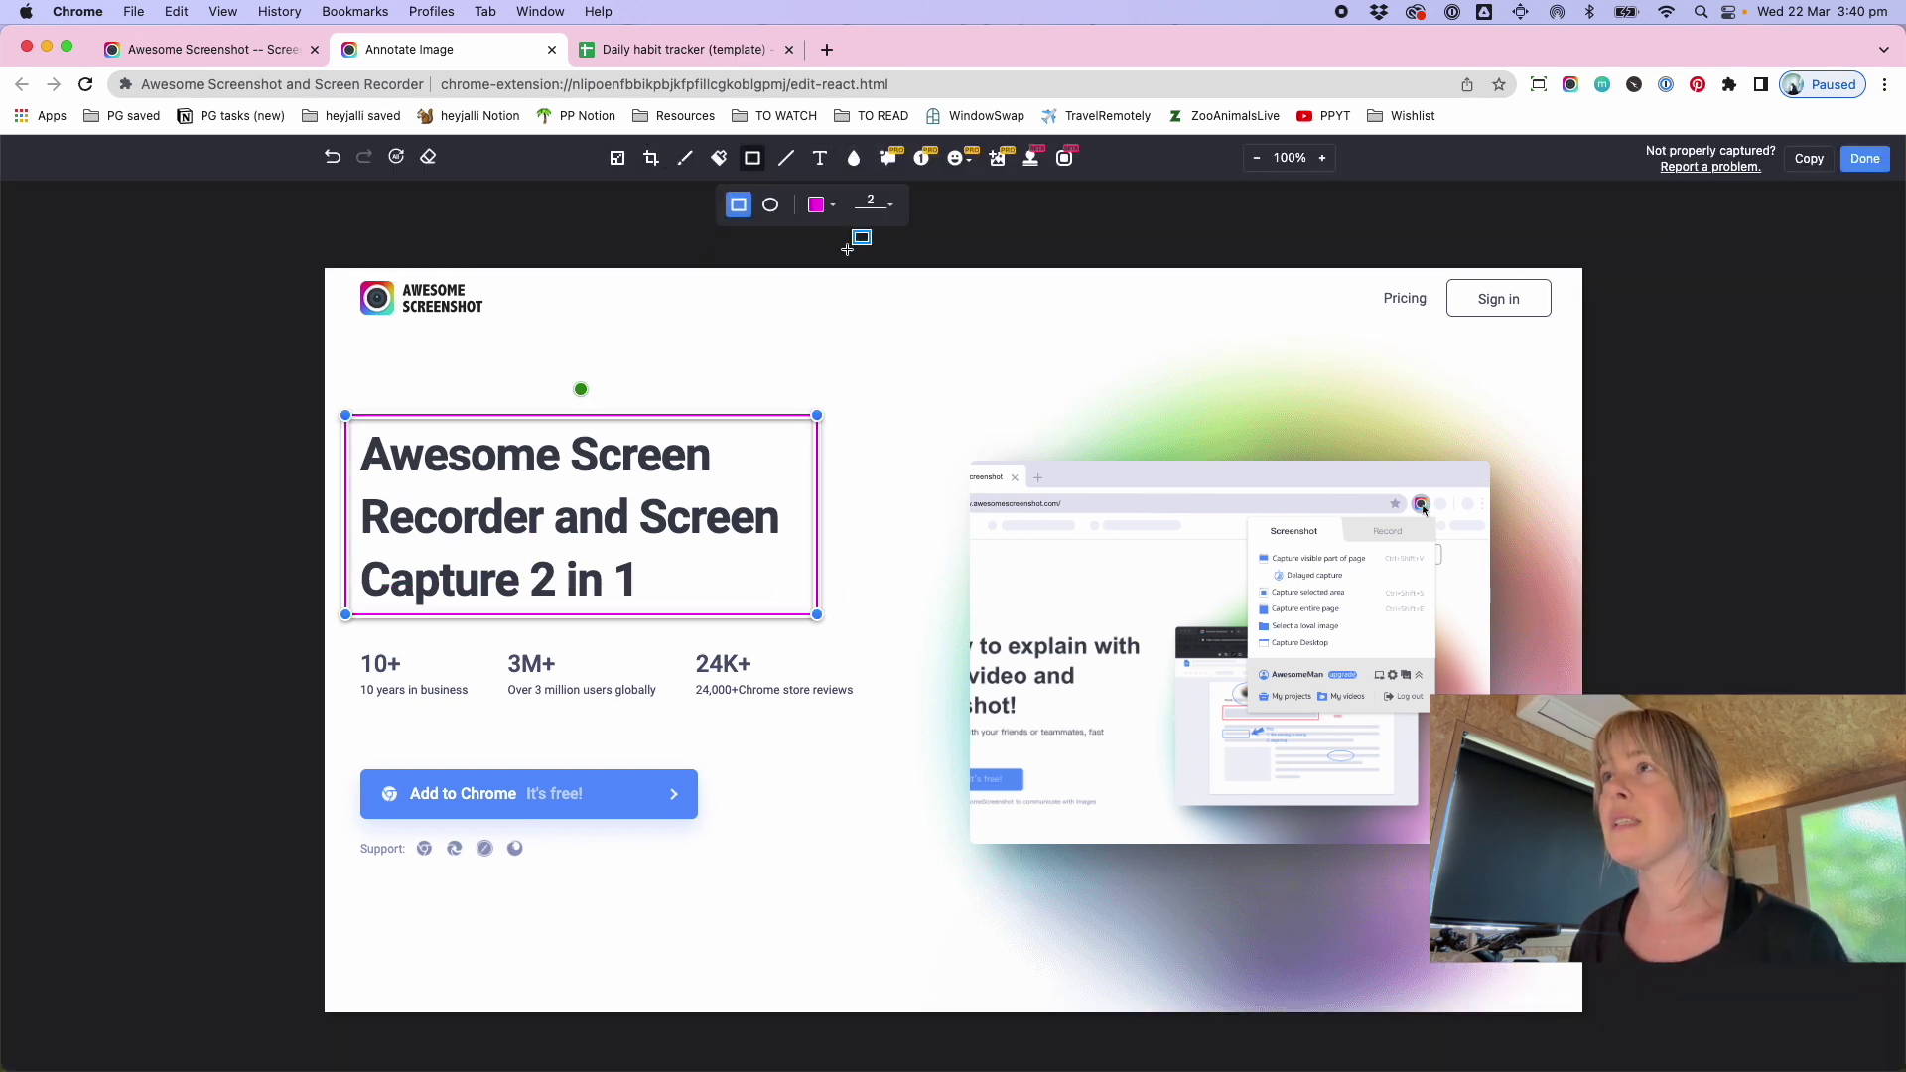
{"action": "left_click", "coordinate": [874, 205]}
{"action": "left_click", "coordinate": [873, 314]}
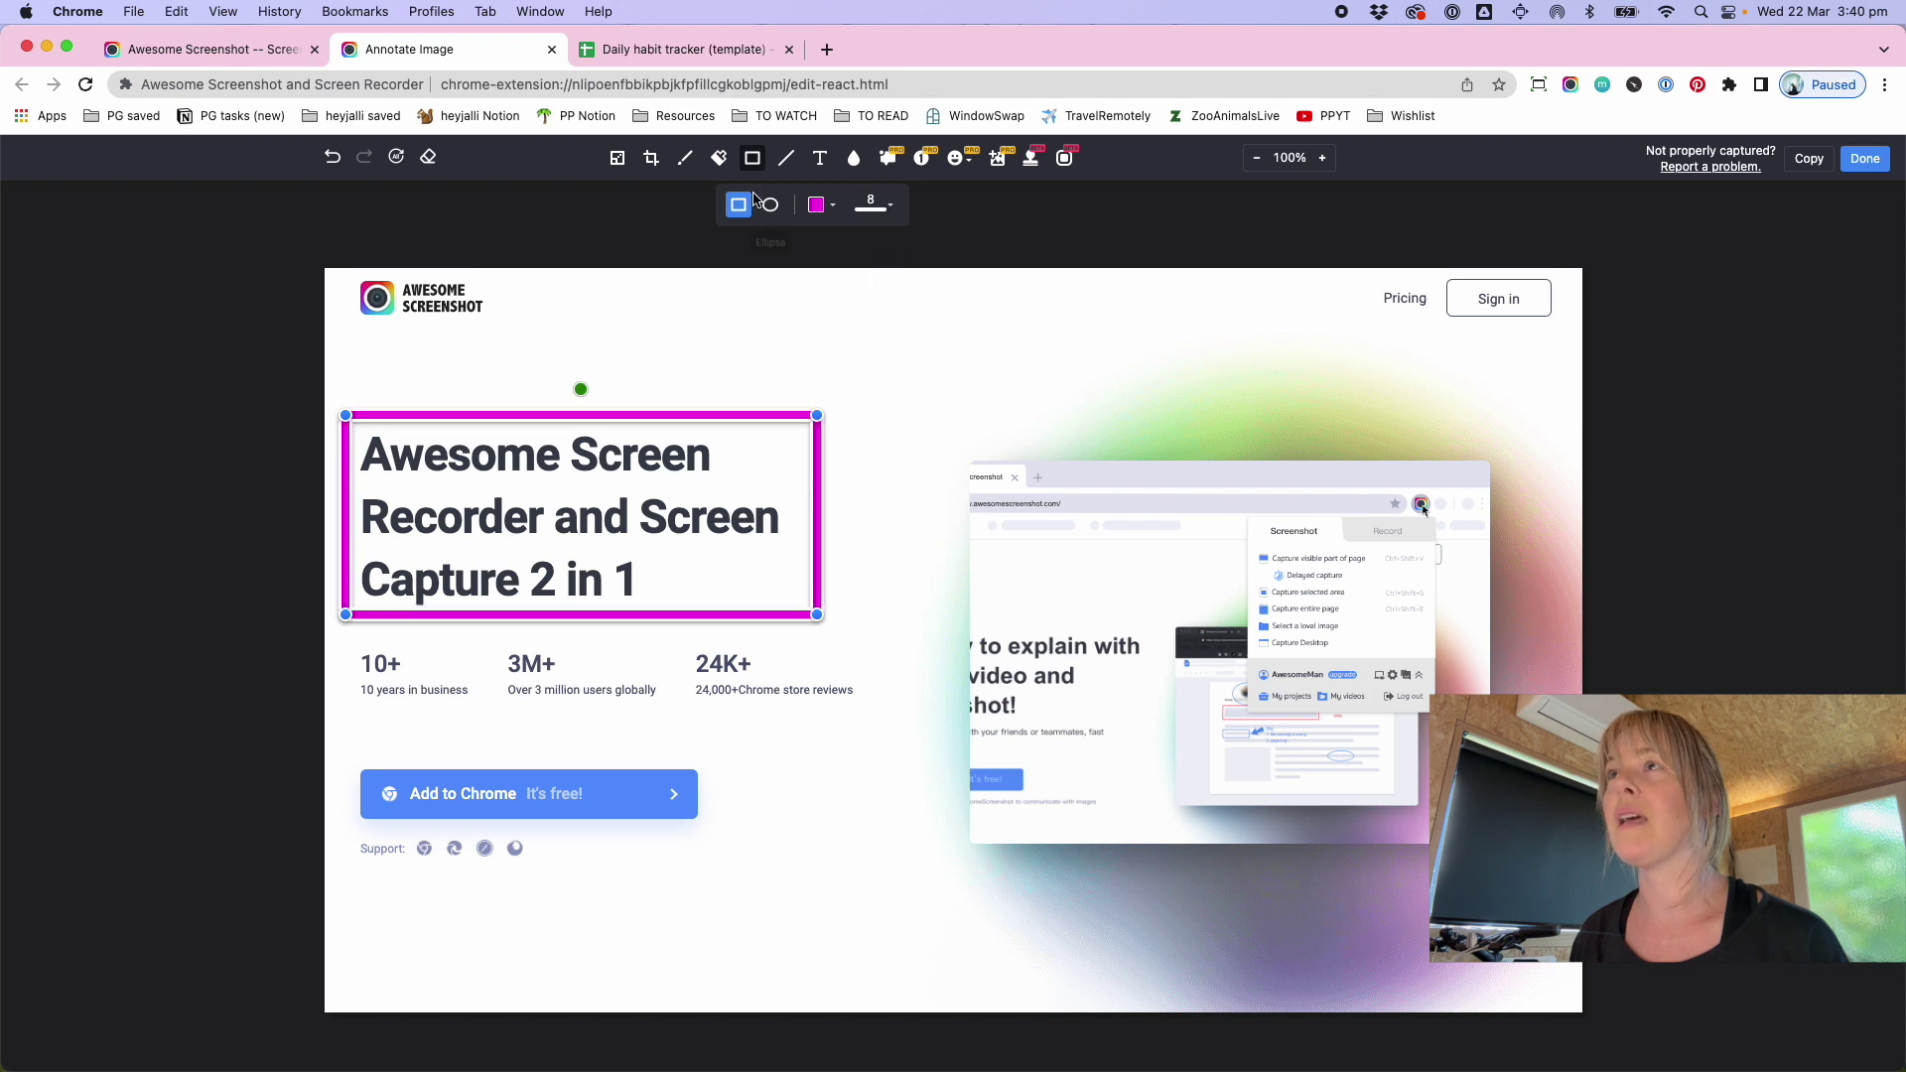
{"action": "left_click", "coordinate": [820, 158]}
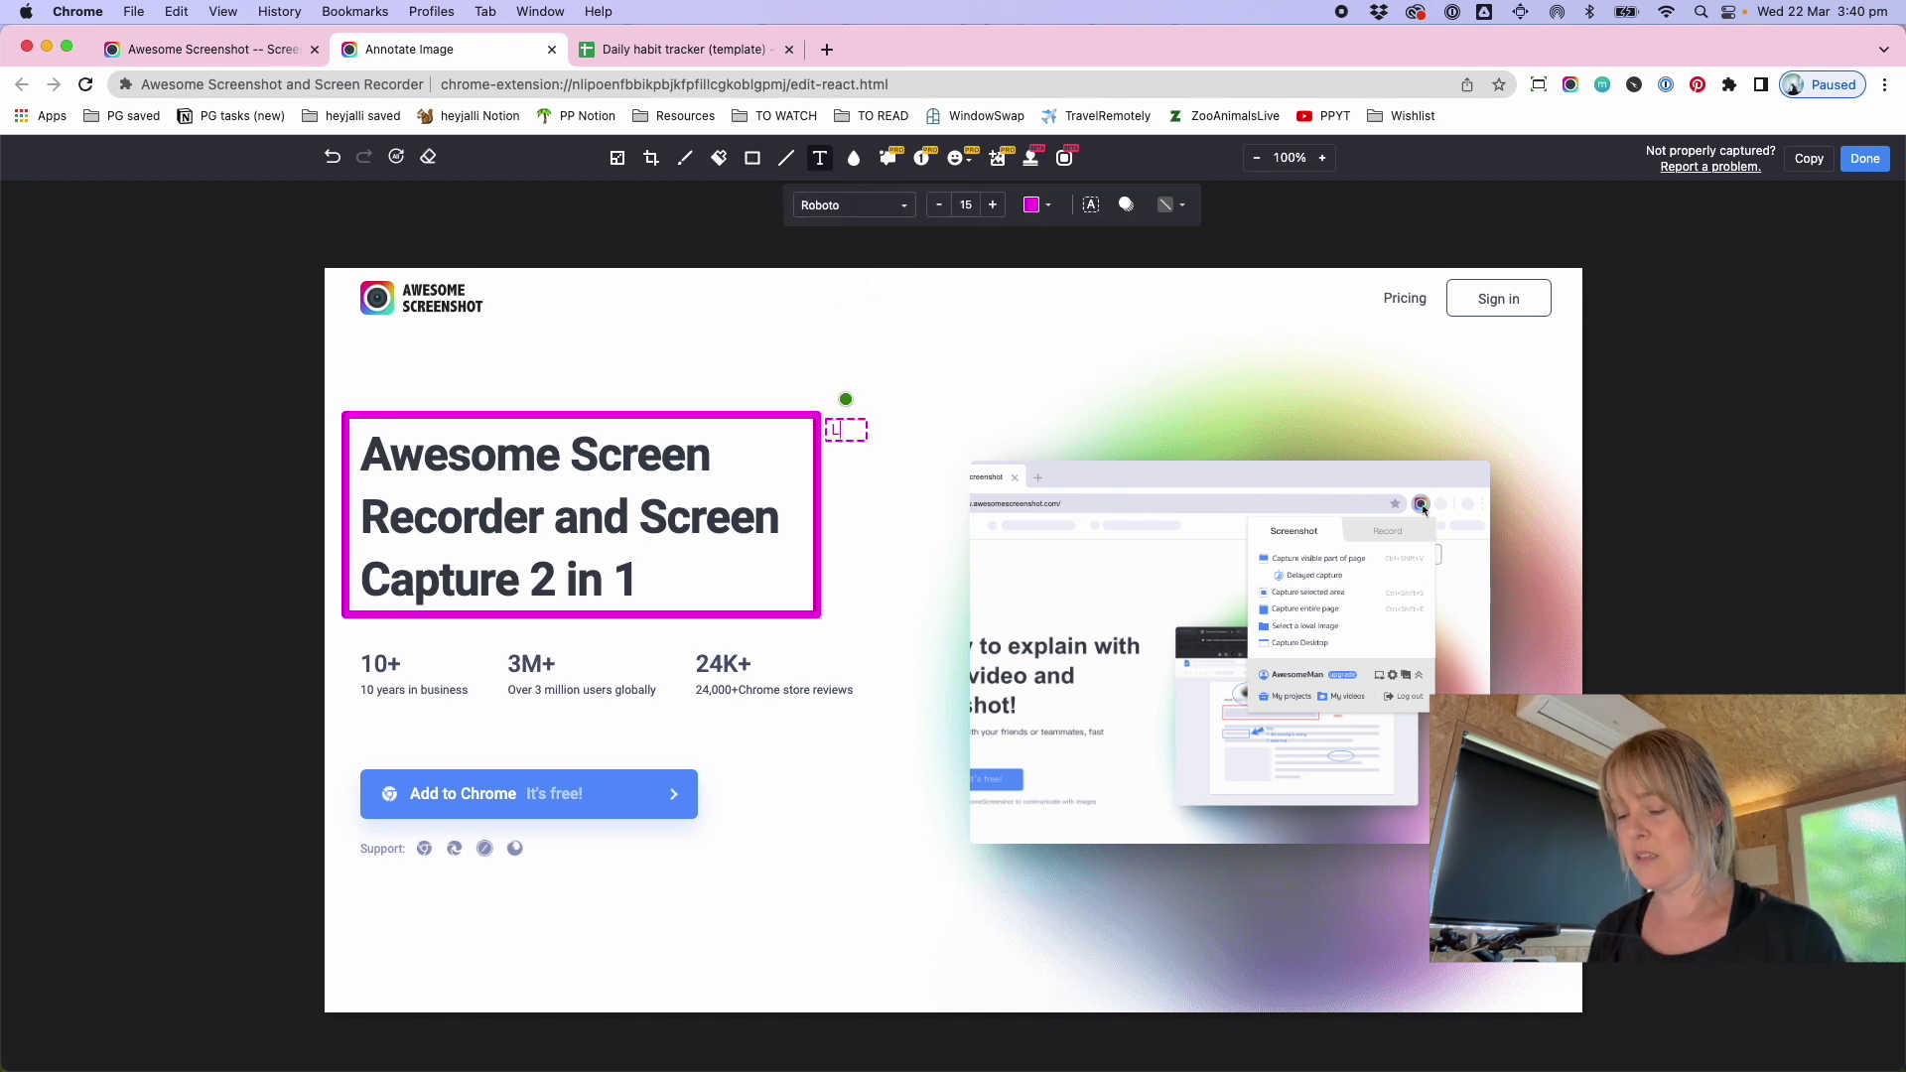
{"action": "type", "text": "LOOK AT THIS!"}
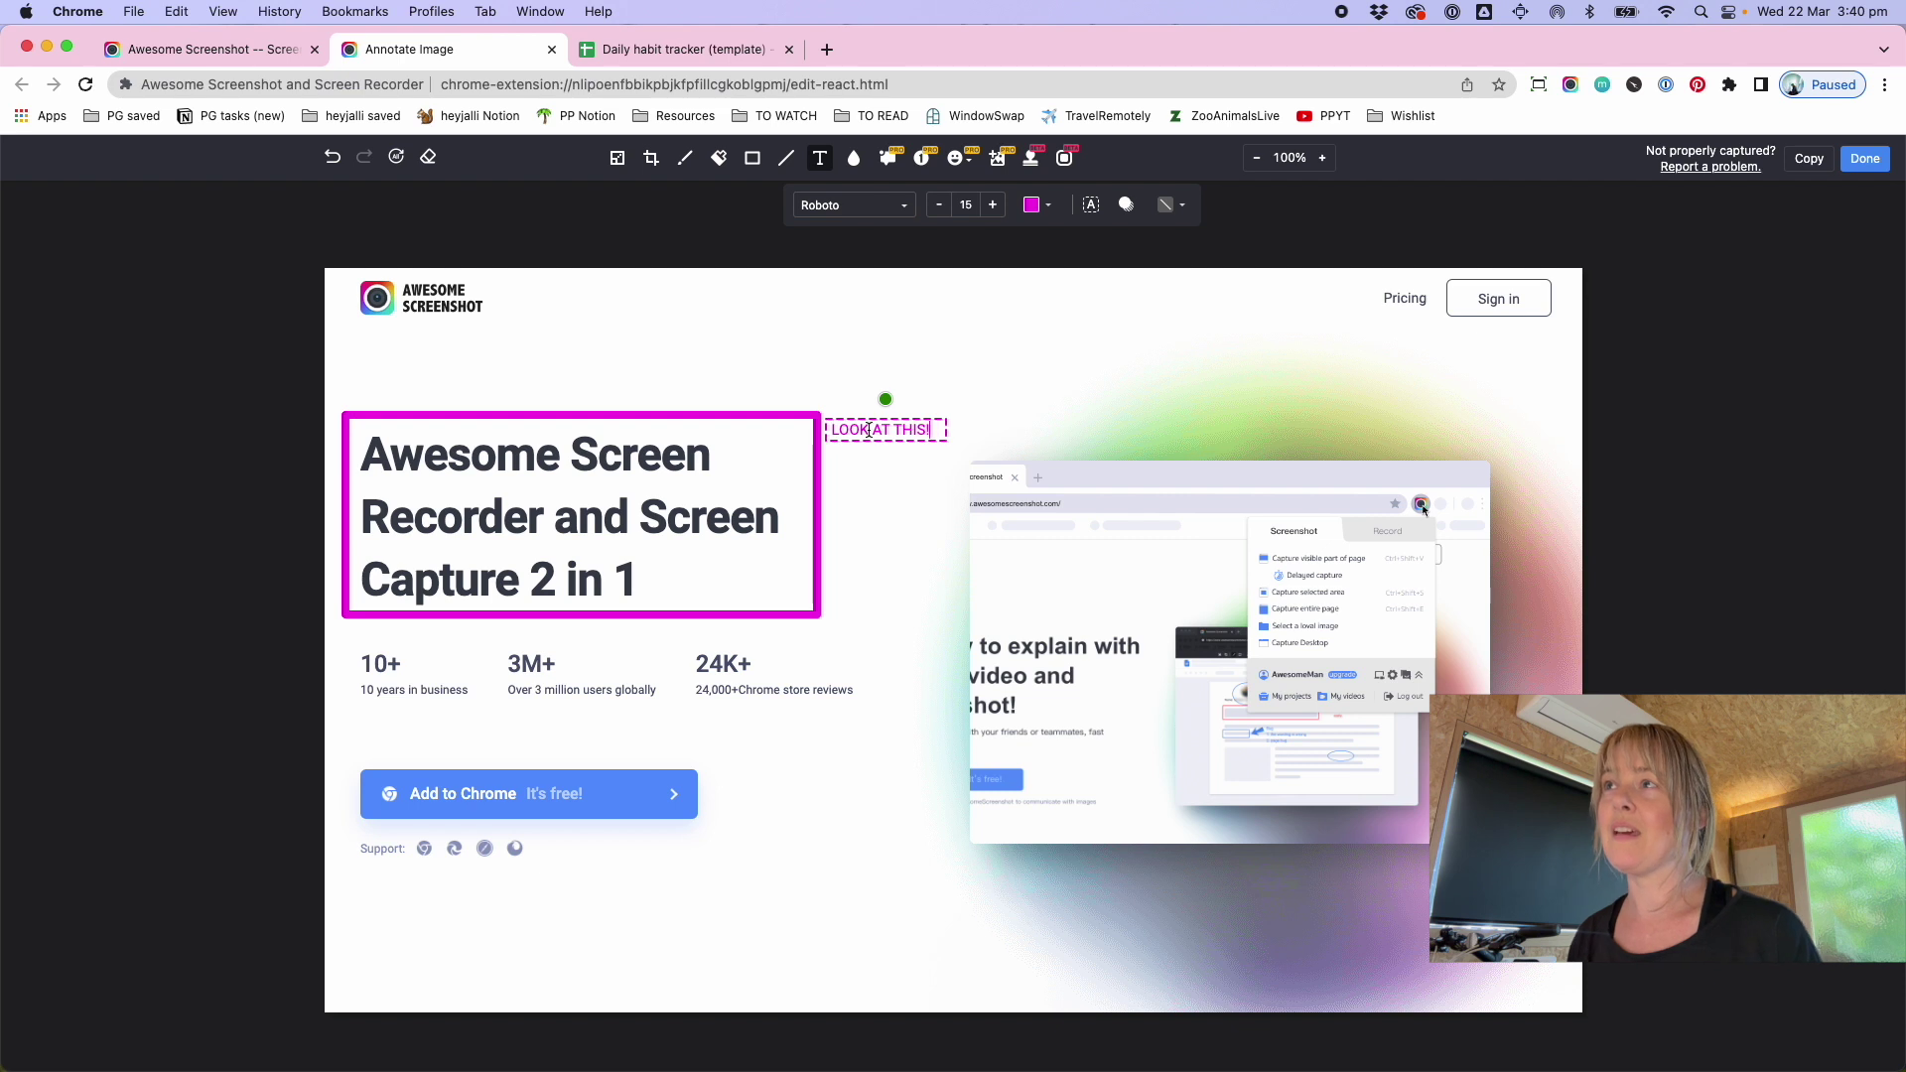
- Blur the demo image on the right and the Add to Chrome button with its Support row
{"action": "left_click", "coordinate": [725, 164]}
{"action": "left_click", "coordinate": [752, 159]}
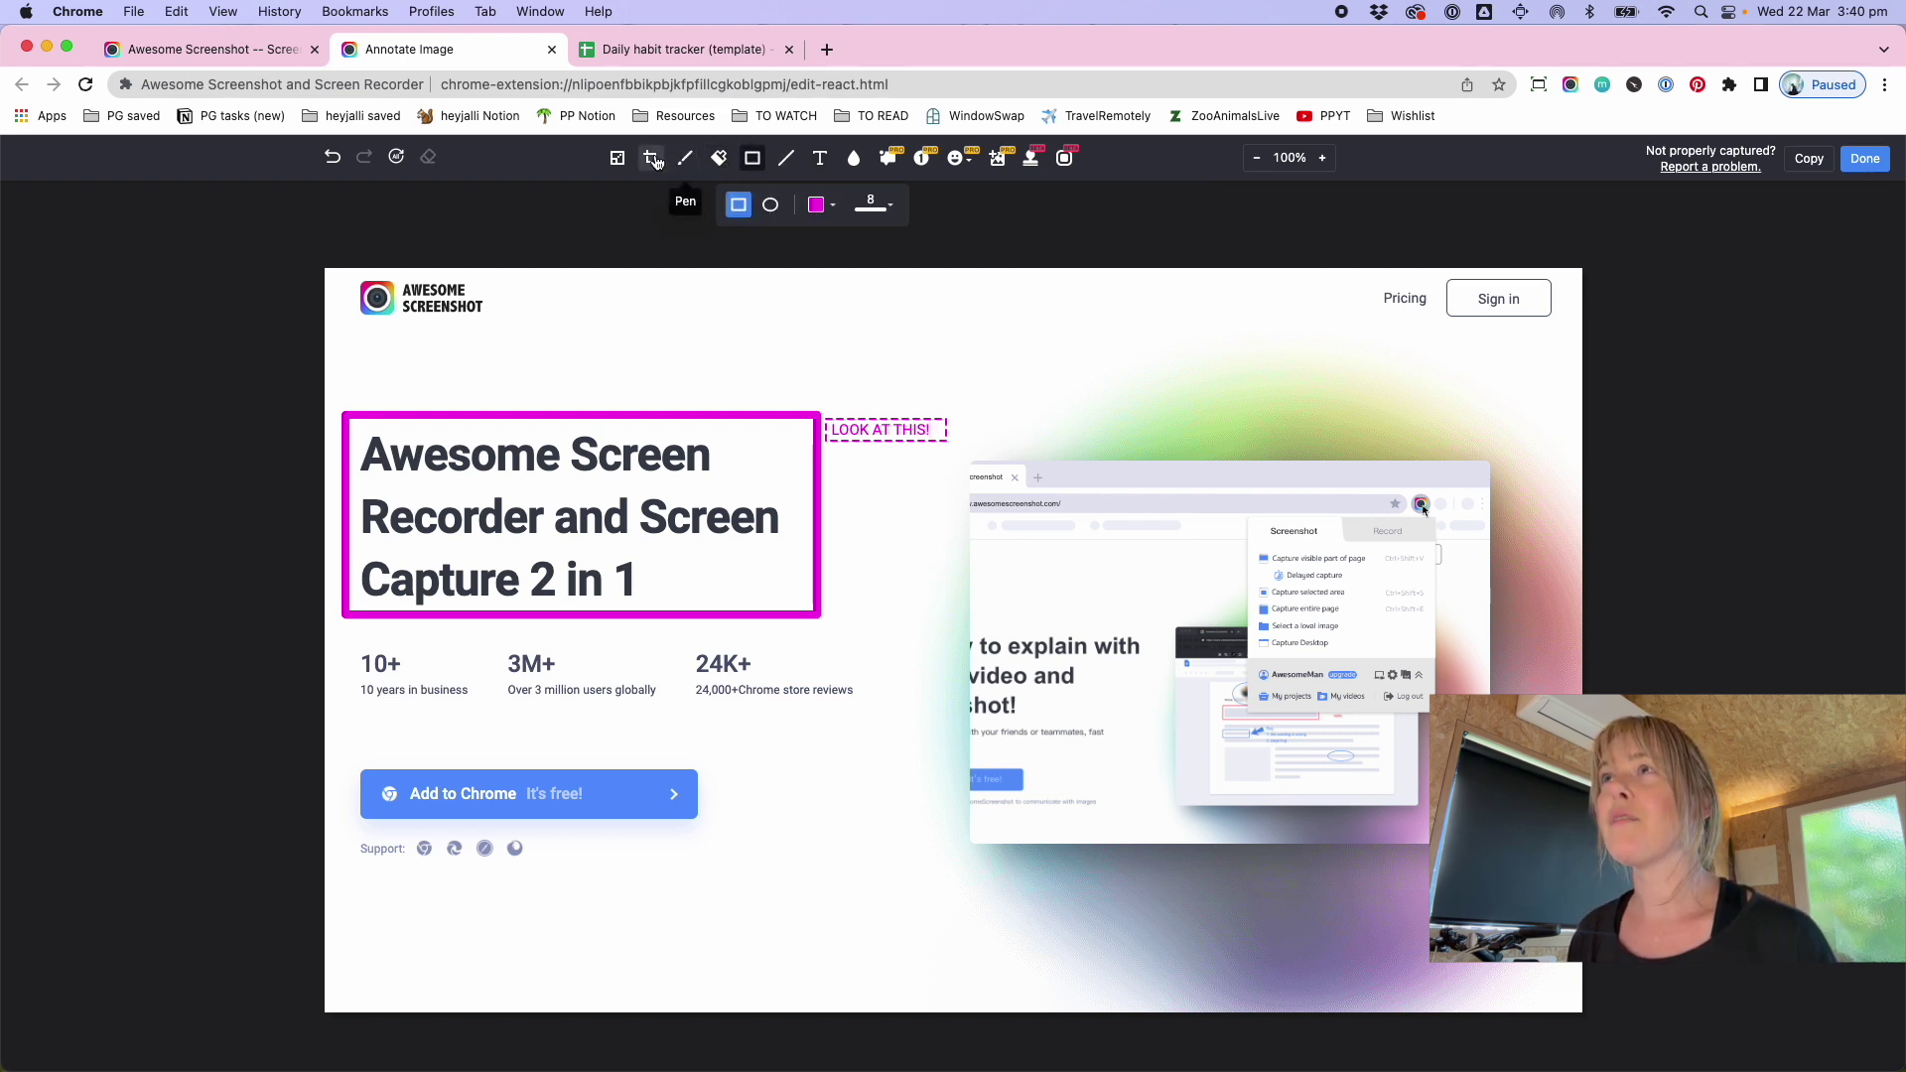
{"action": "left_click", "coordinate": [851, 161]}
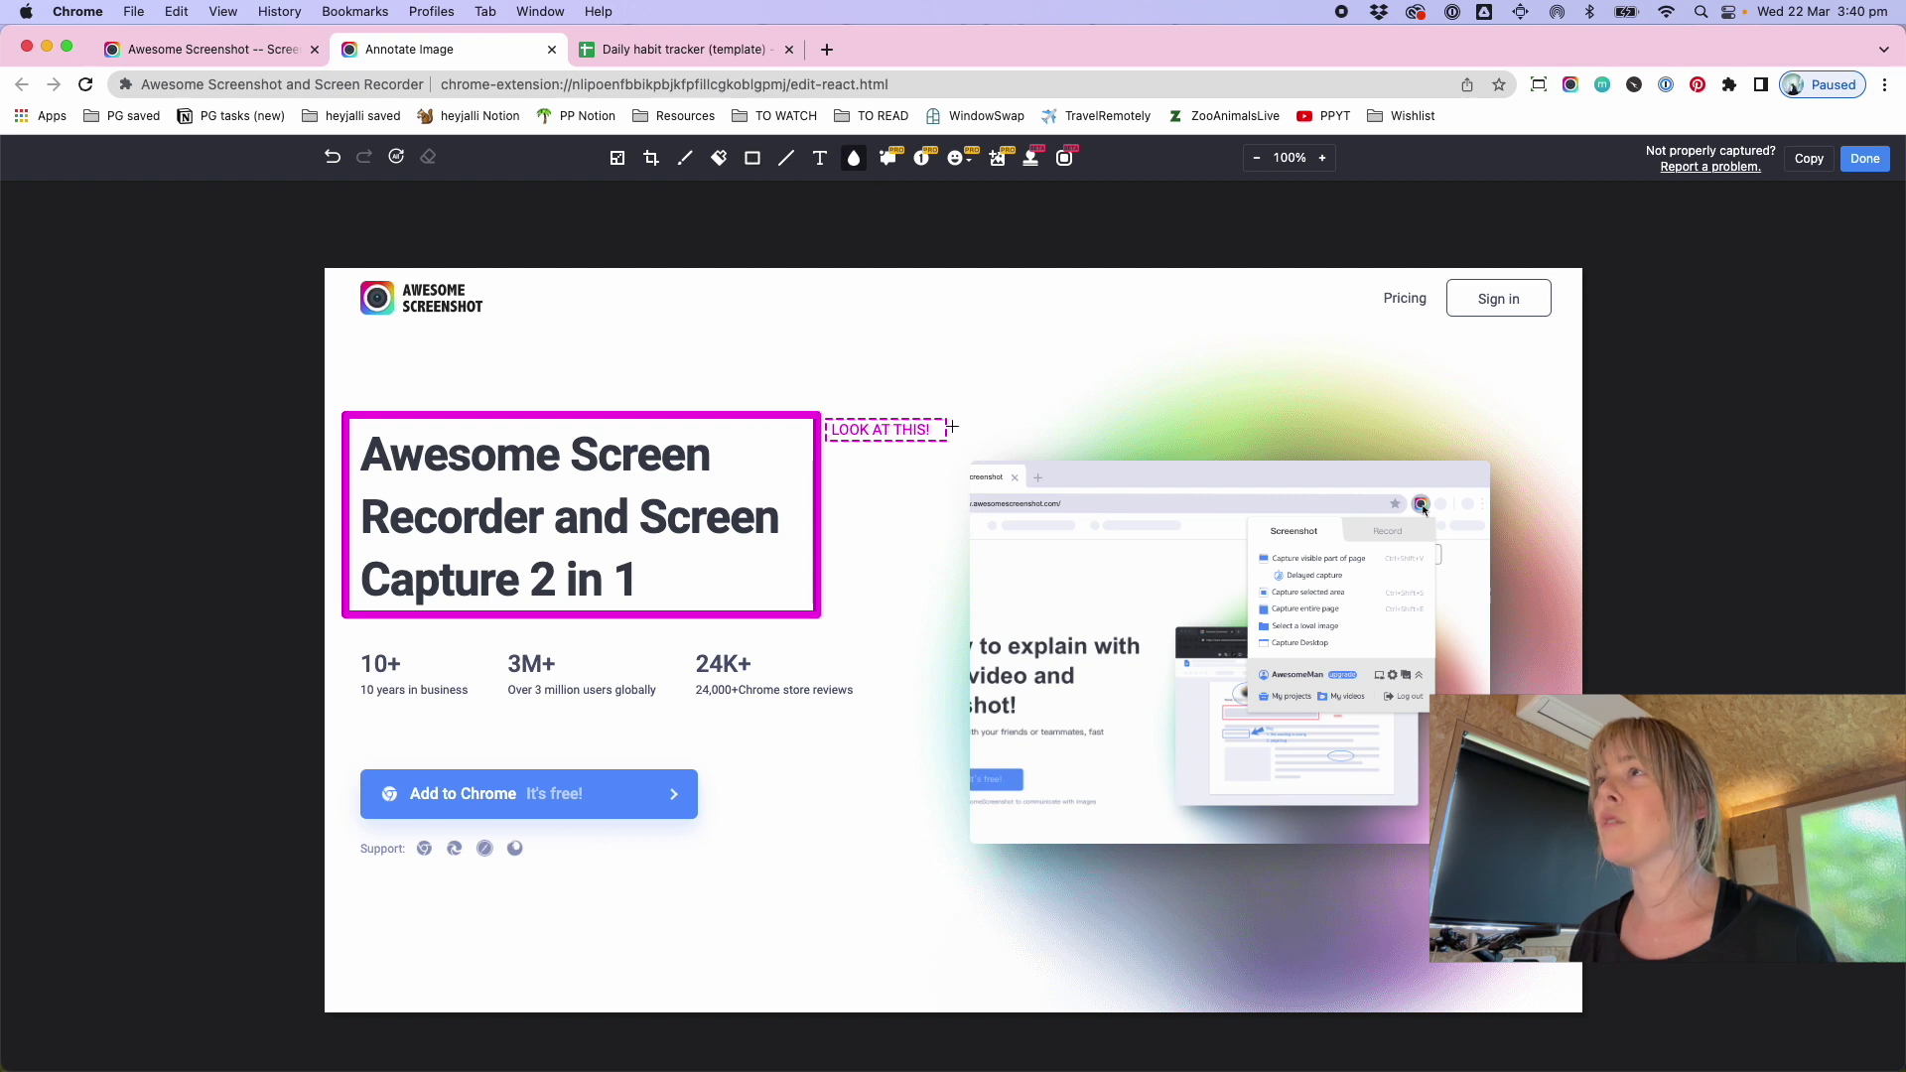
{"action": "left_click_drag", "start_coordinate": [957, 451], "coordinate": [1539, 903]}
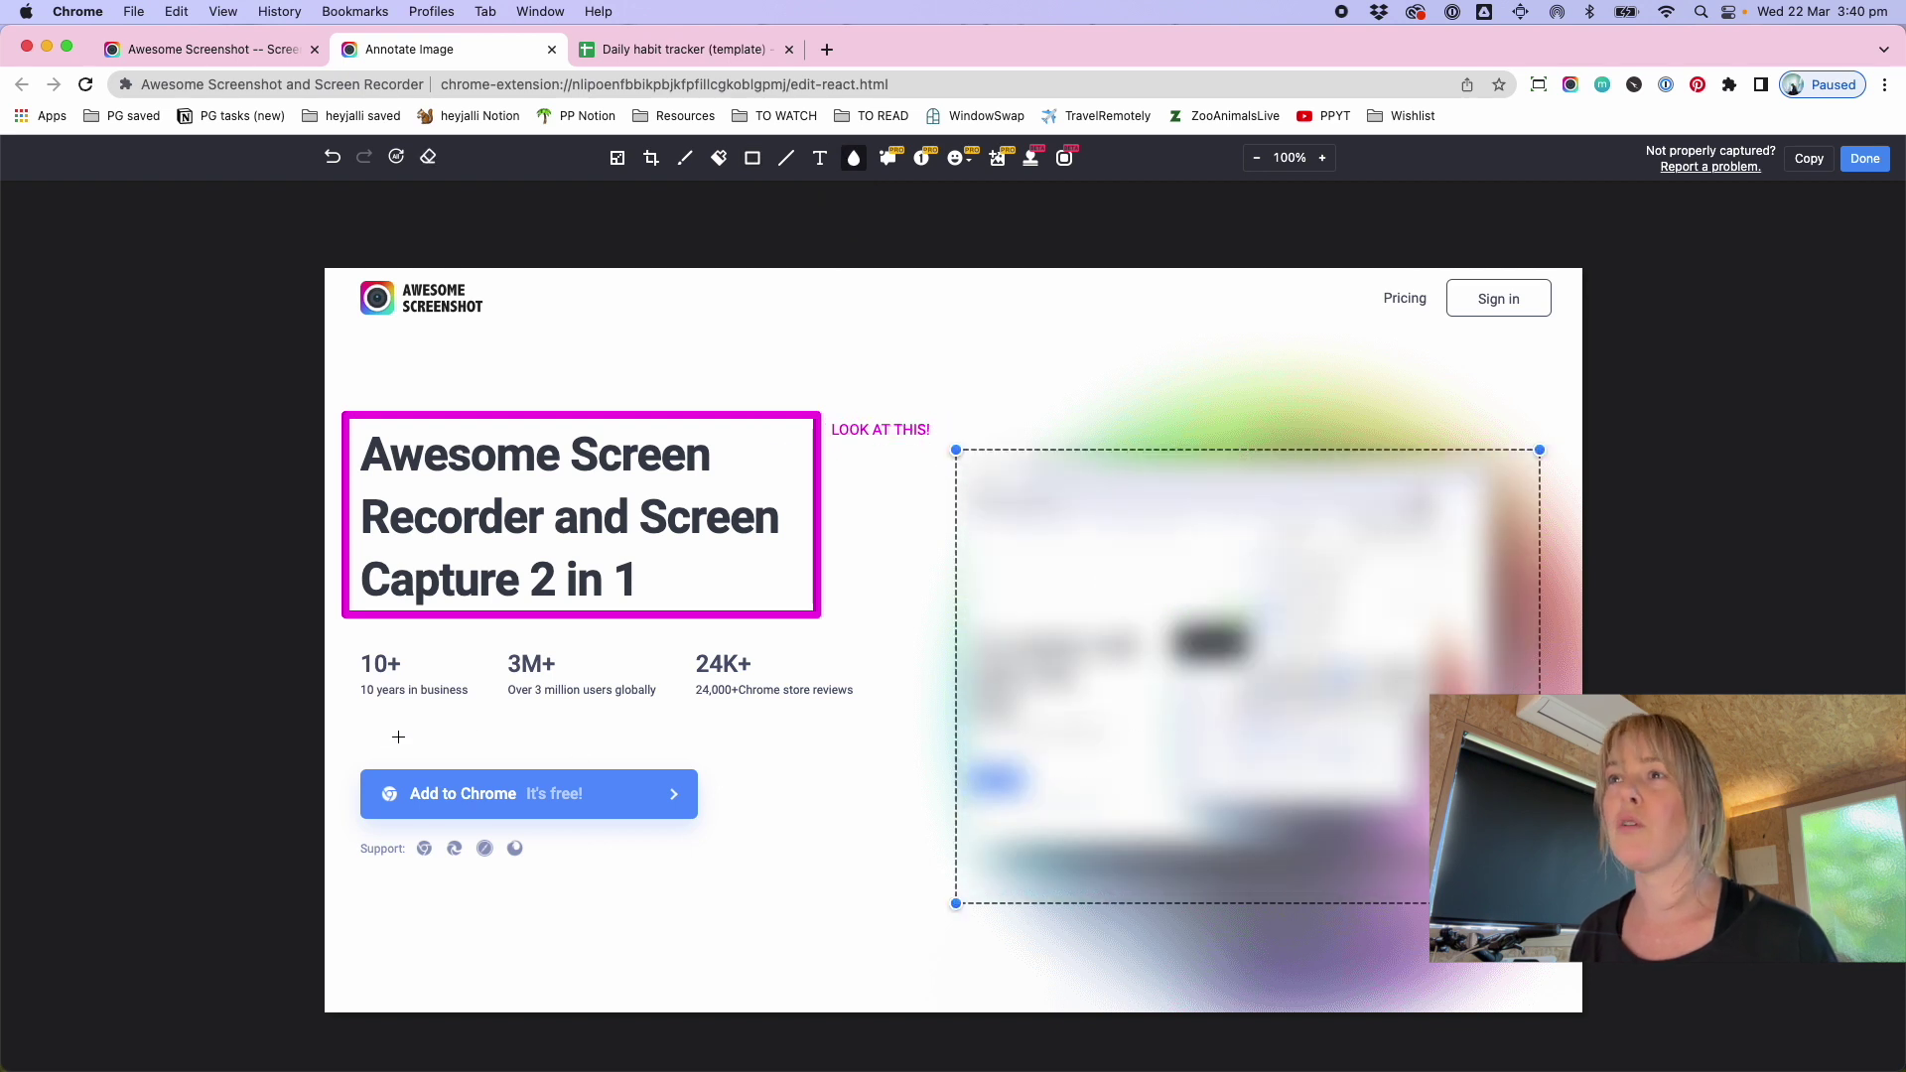
{"action": "left_click_drag", "start_coordinate": [330, 740], "coordinate": [739, 901]}
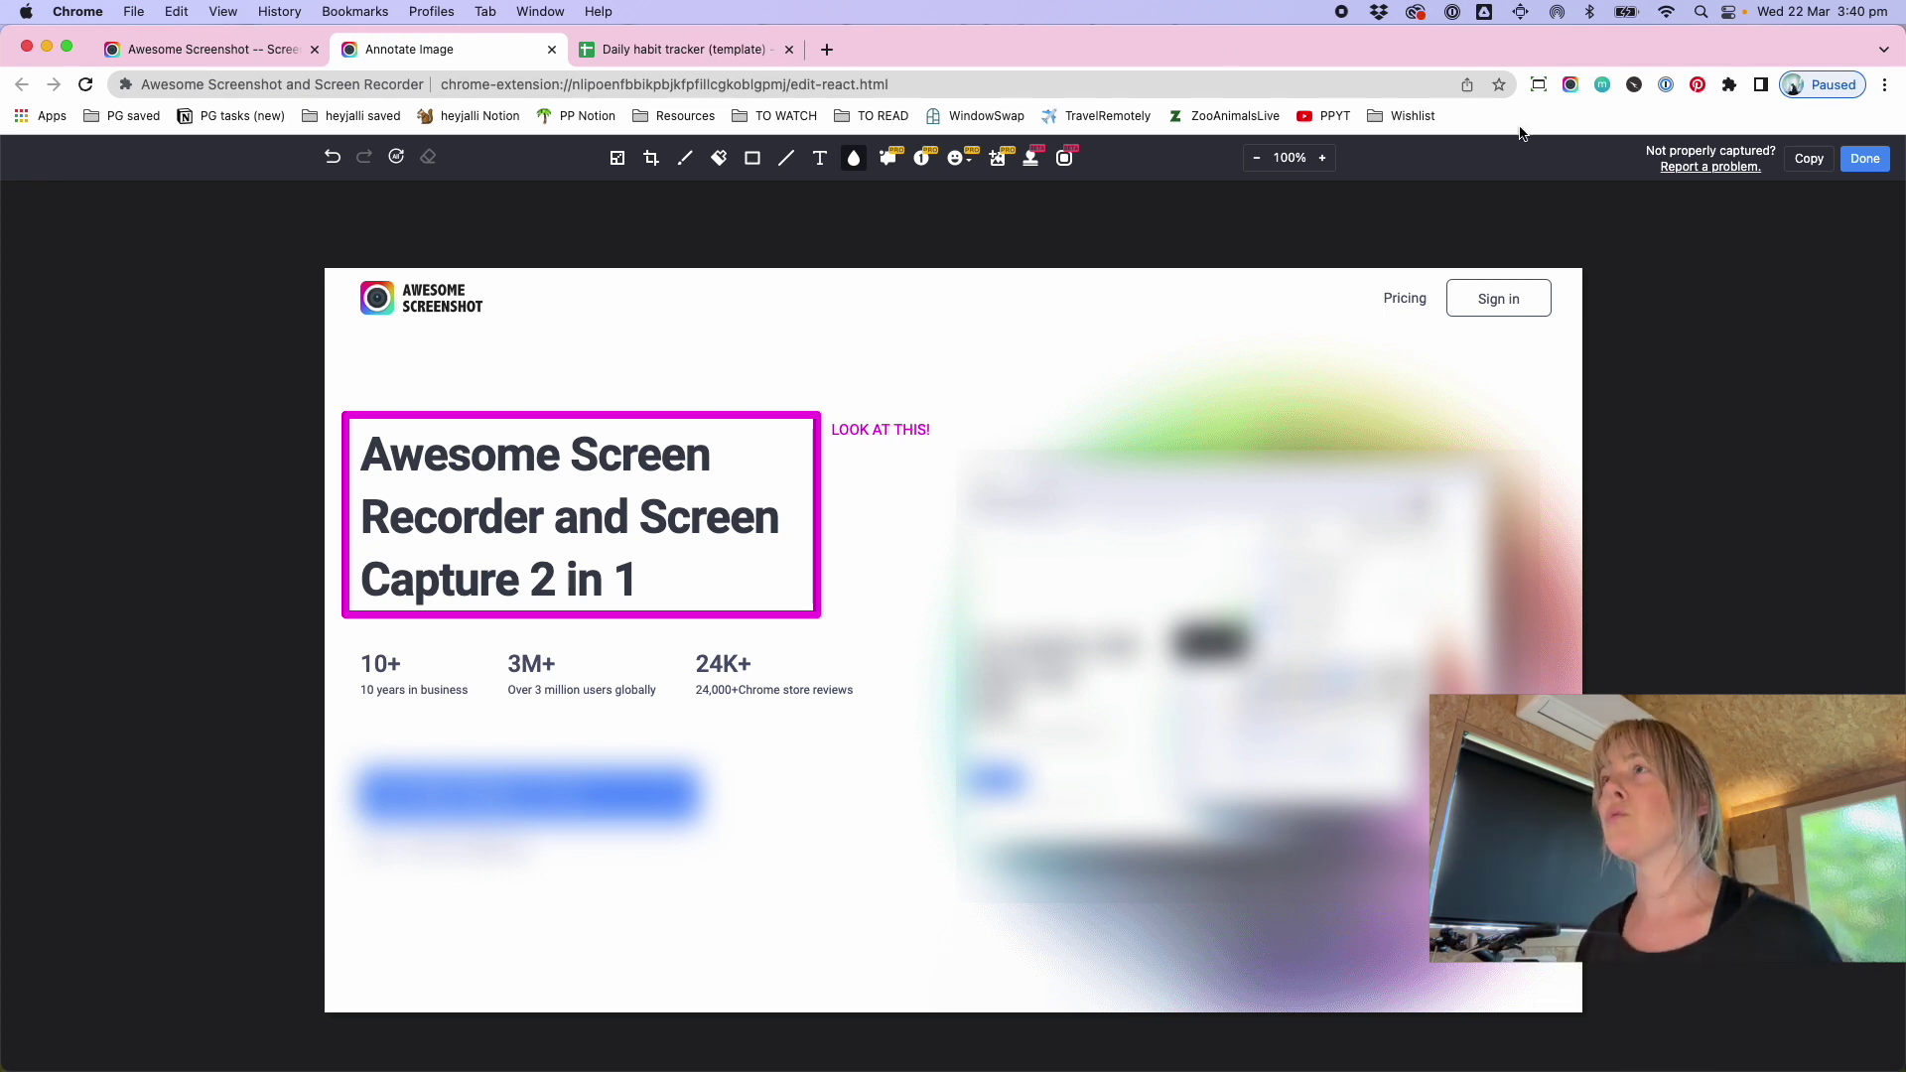
- Download the annotated capture as a PNG to the Desktop
{"action": "left_click", "coordinate": [1865, 160]}
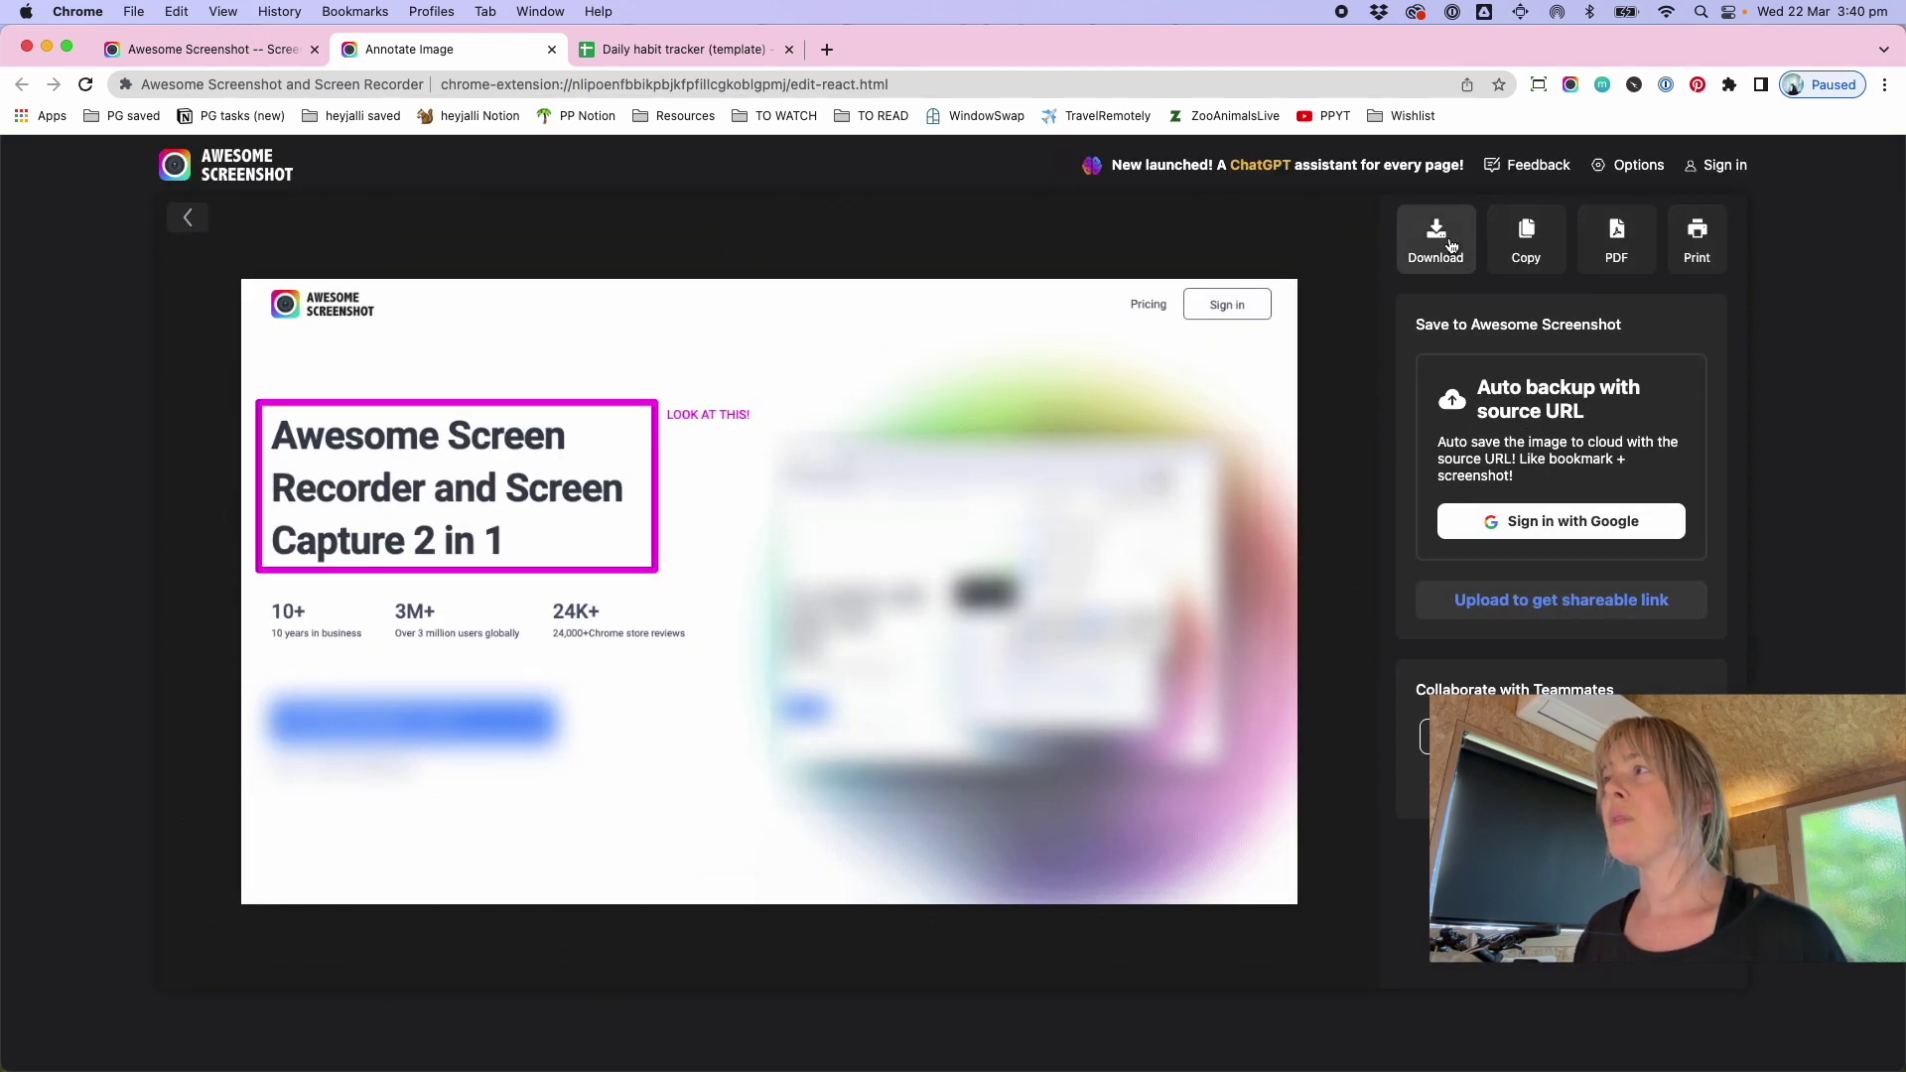
{"action": "left_click", "coordinate": [1436, 239]}
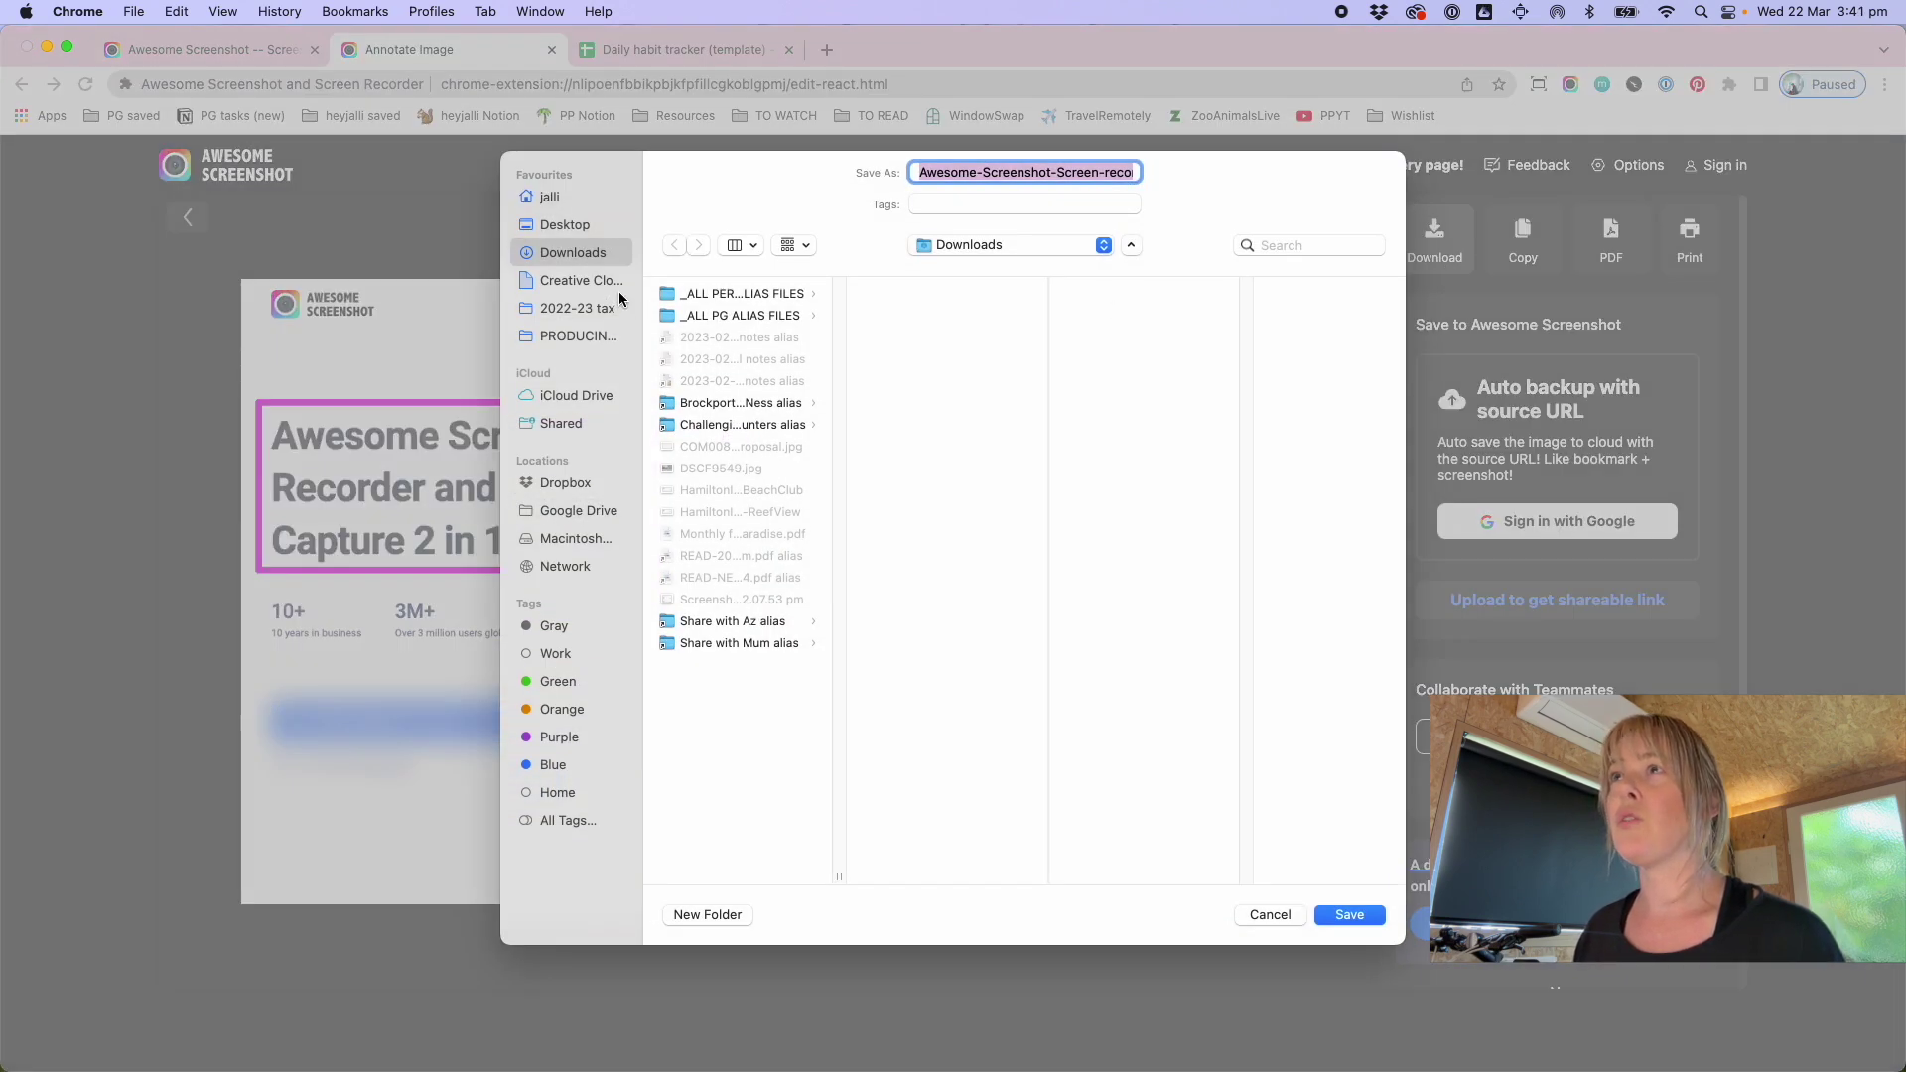
{"action": "left_click", "coordinate": [571, 225]}
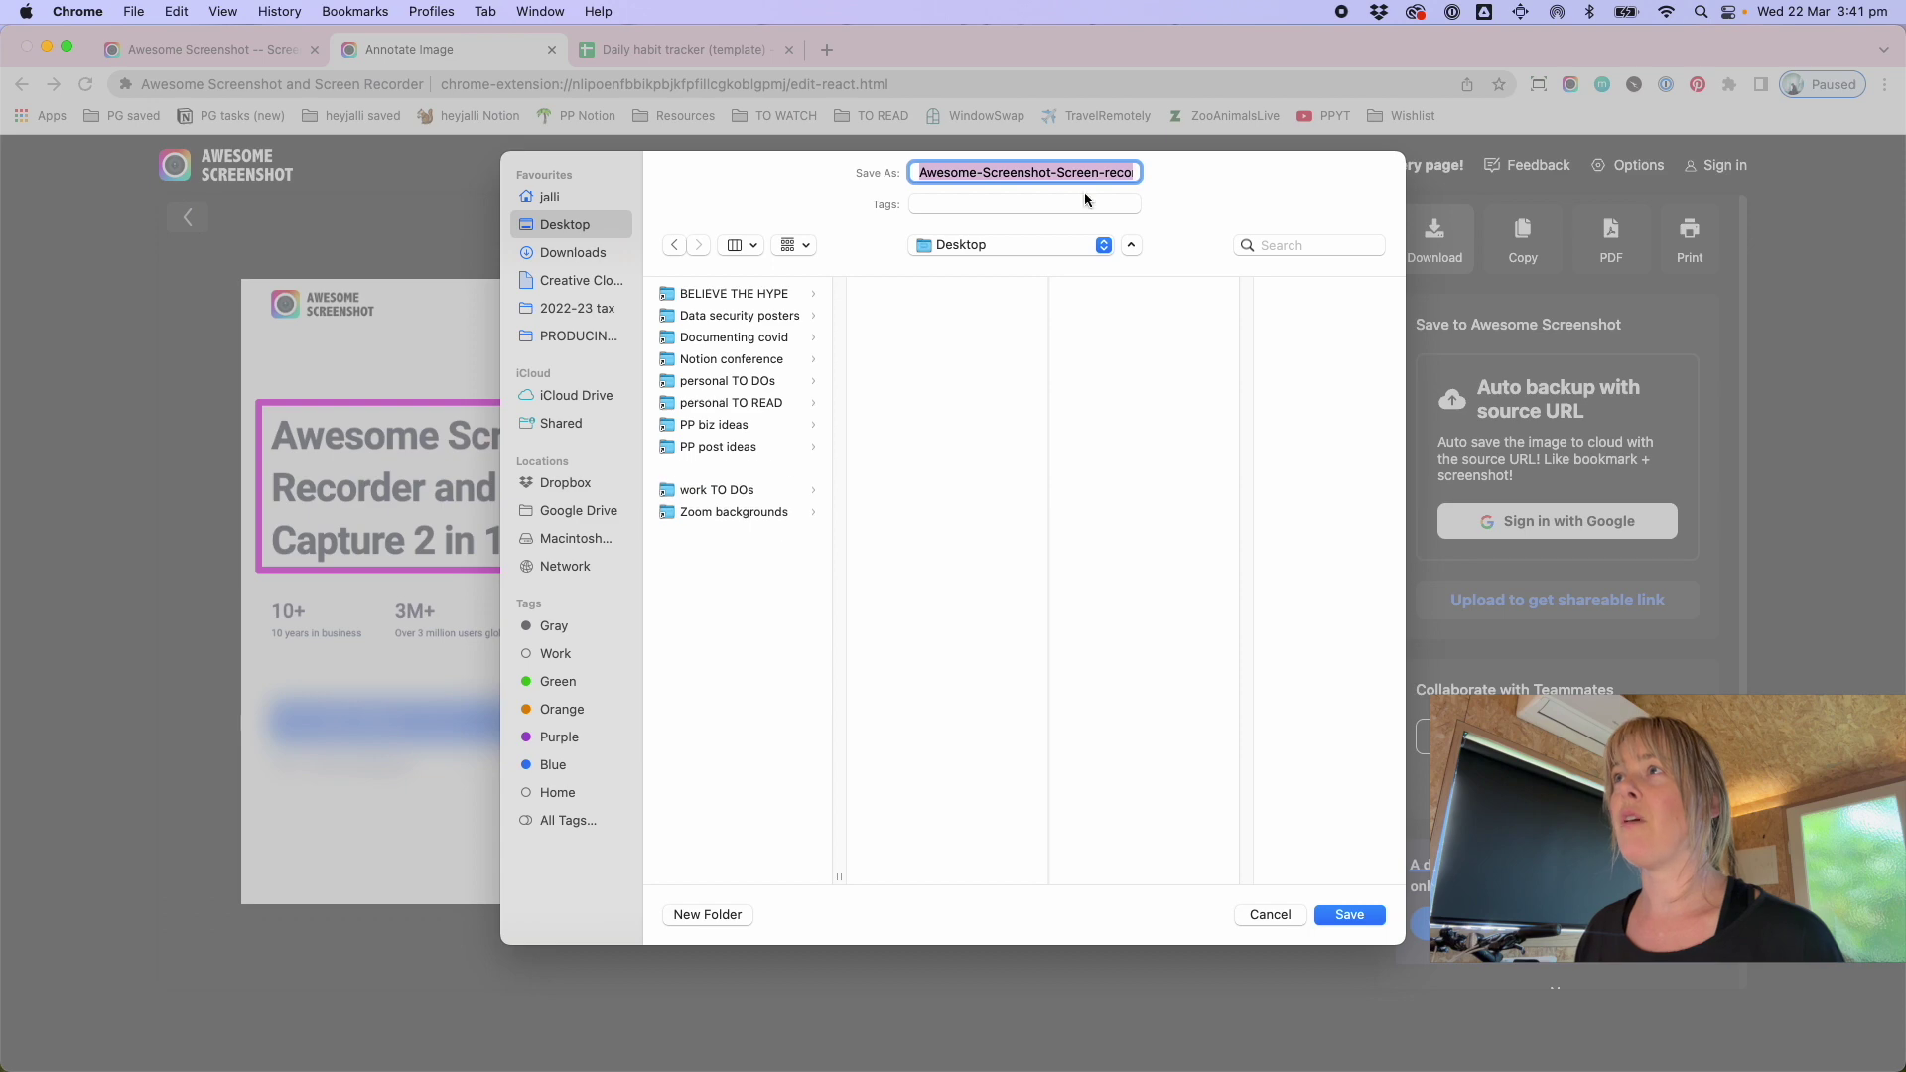
{"action": "left_click", "coordinate": [1355, 920]}
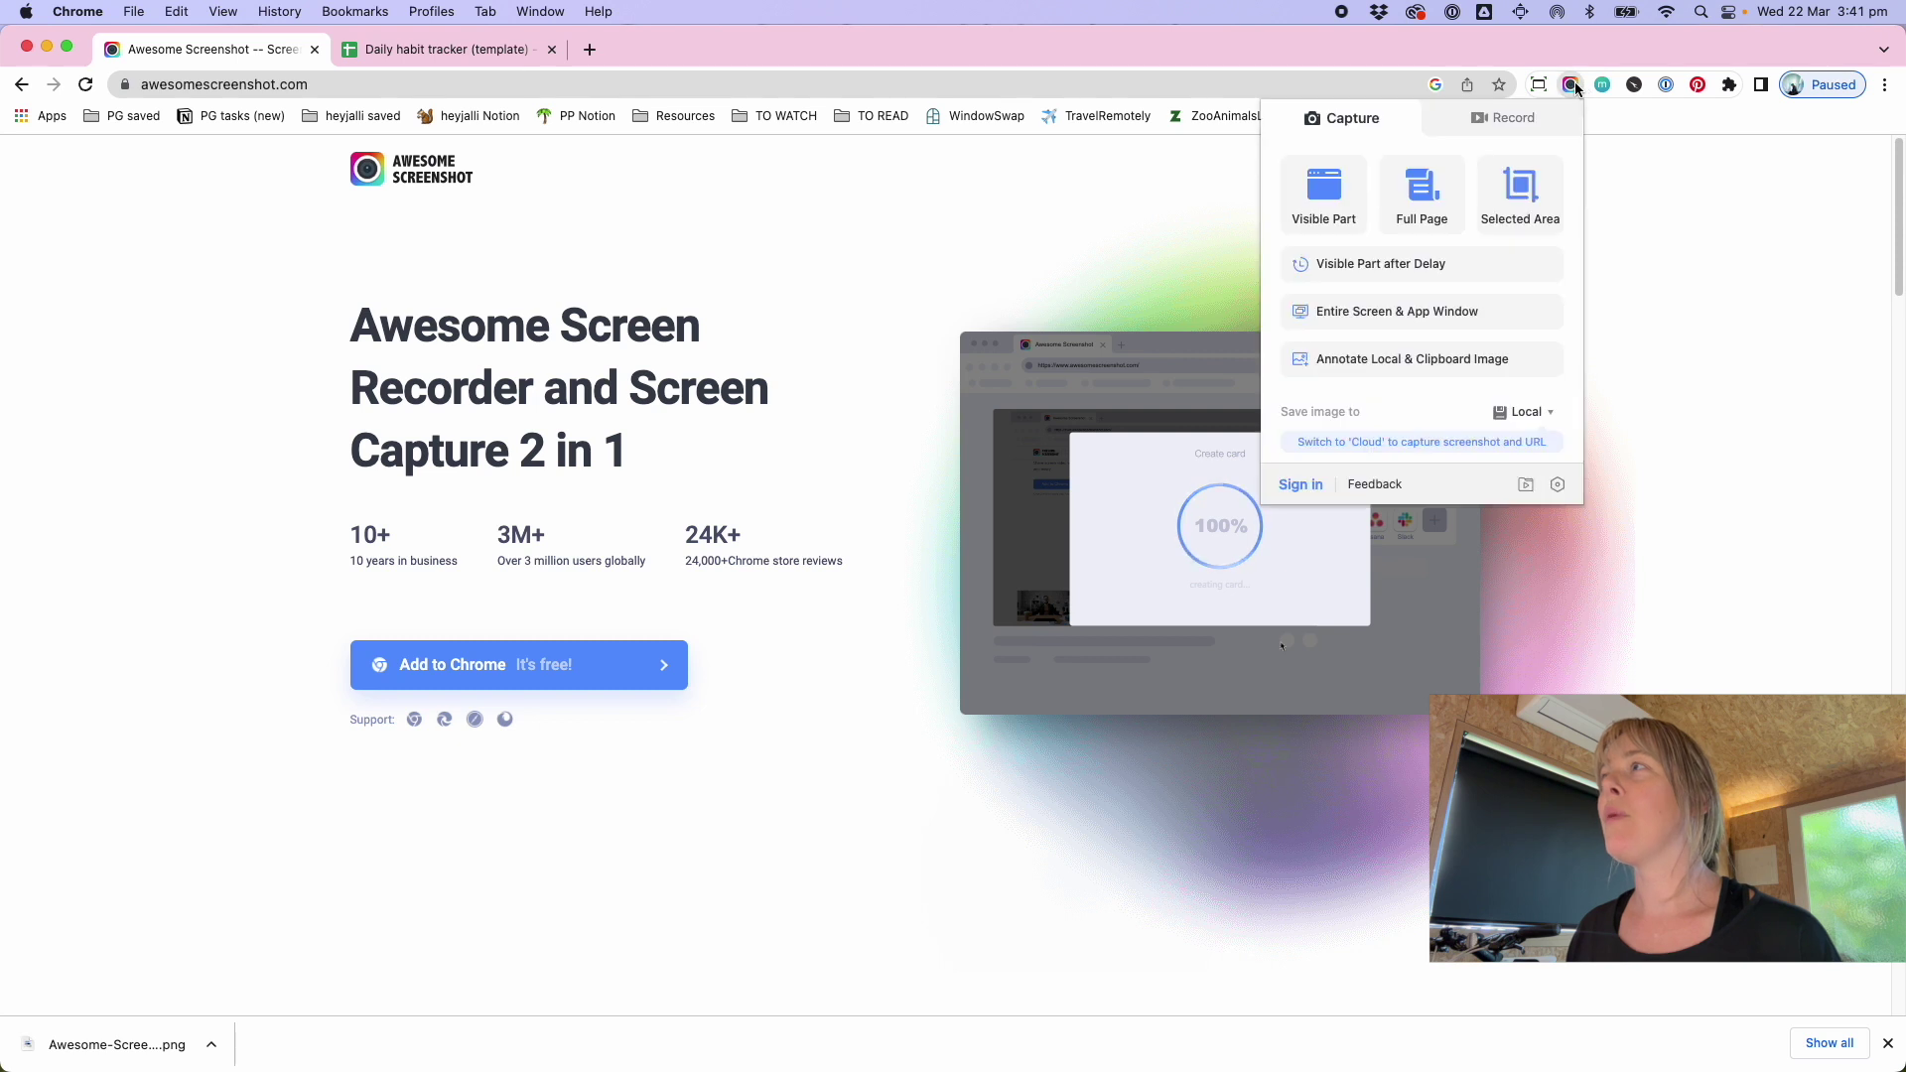
- Take a delayed Visible Part capture with the heading text selected, then close the Annotate Image tab
{"action": "left_click", "coordinate": [1445, 265]}
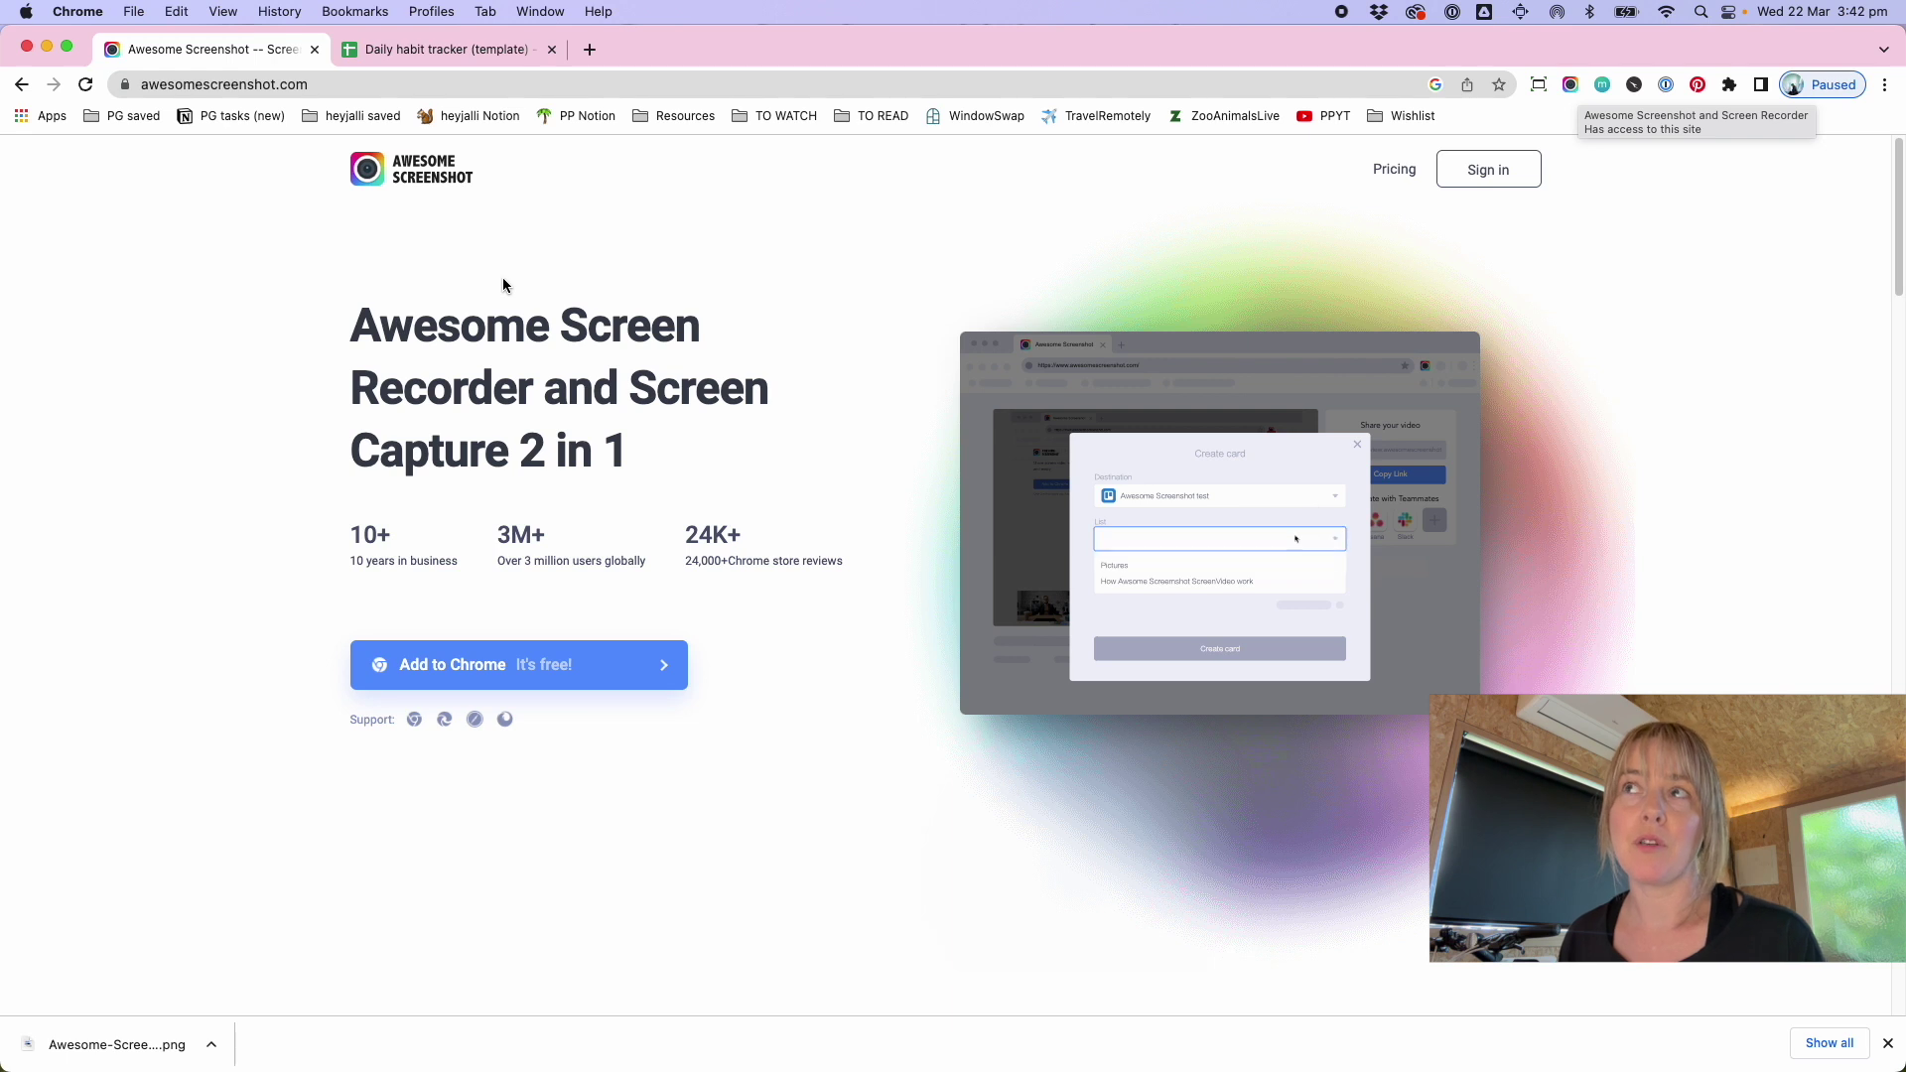
{"action": "left_click", "coordinate": [1569, 84]}
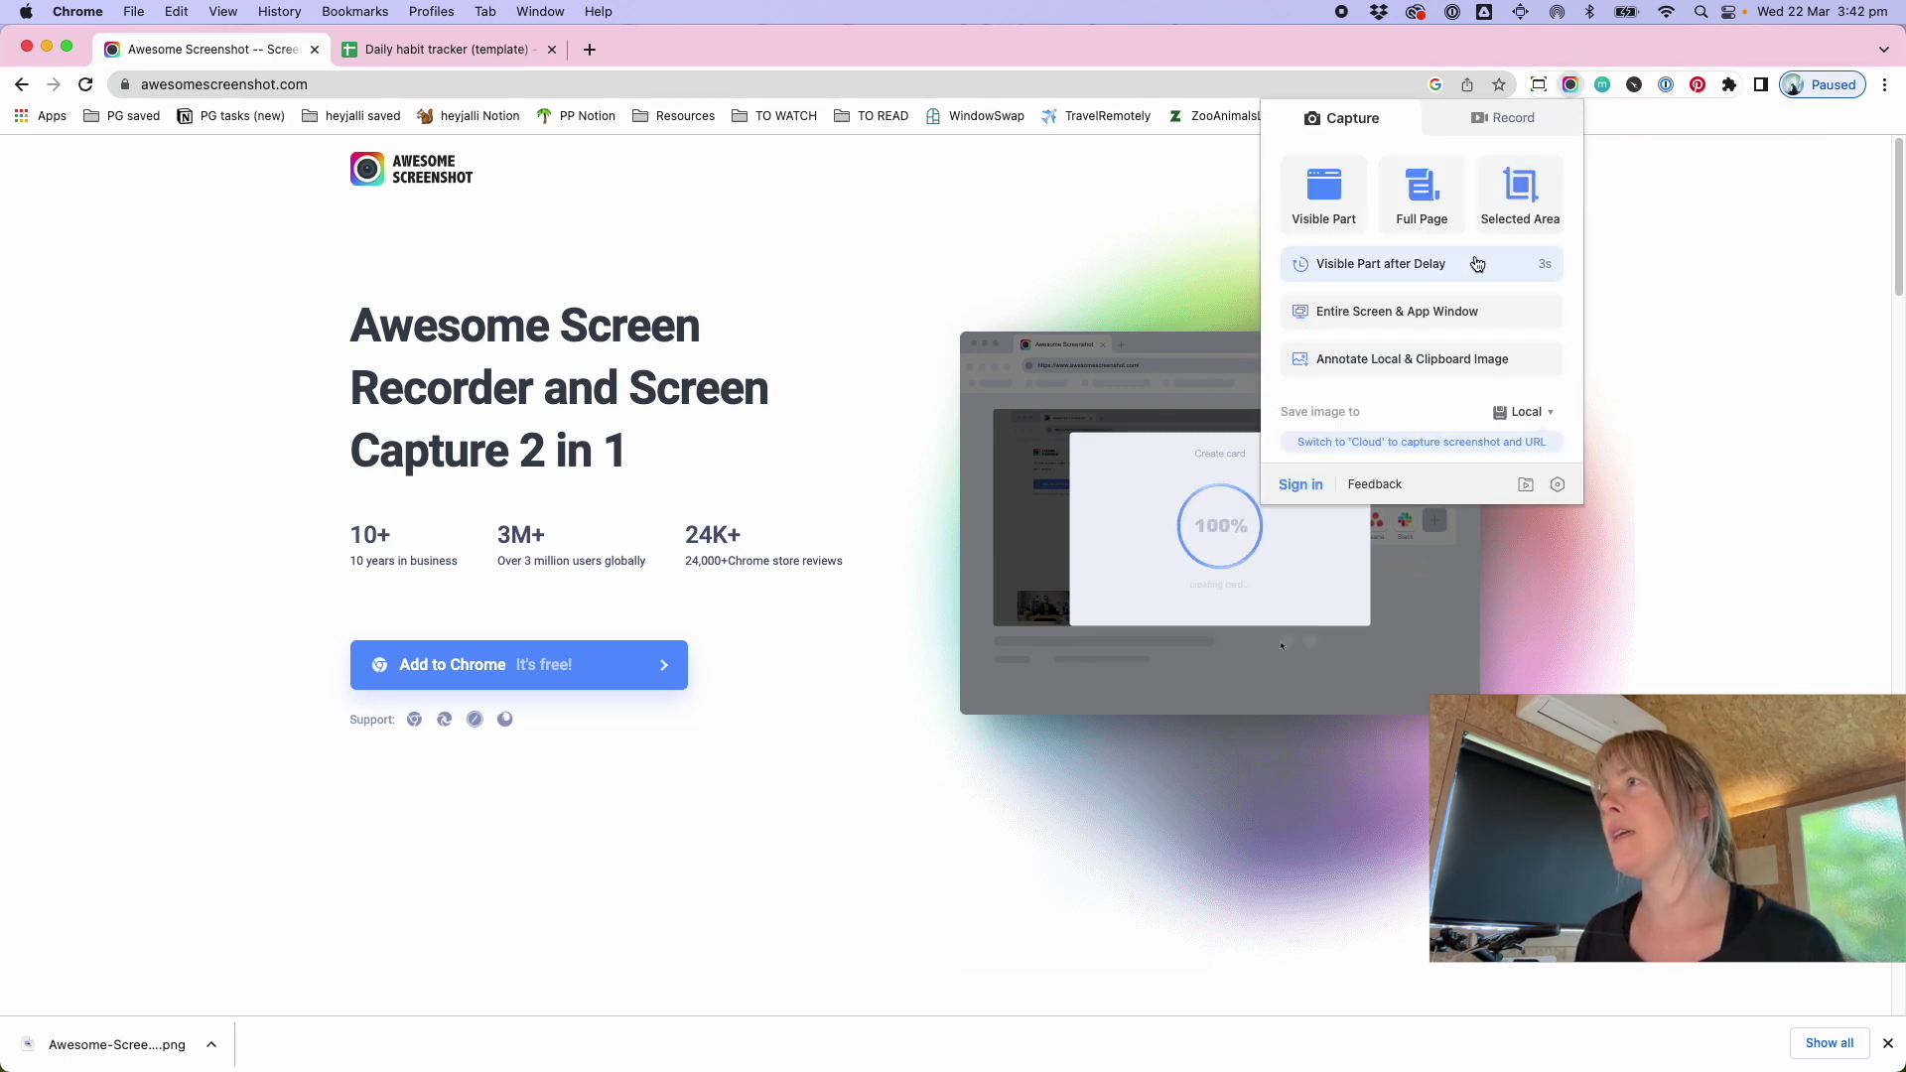
{"action": "left_click", "coordinate": [1474, 263]}
{"action": "left_click_drag", "start_coordinate": [361, 311], "coordinate": [651, 464]}
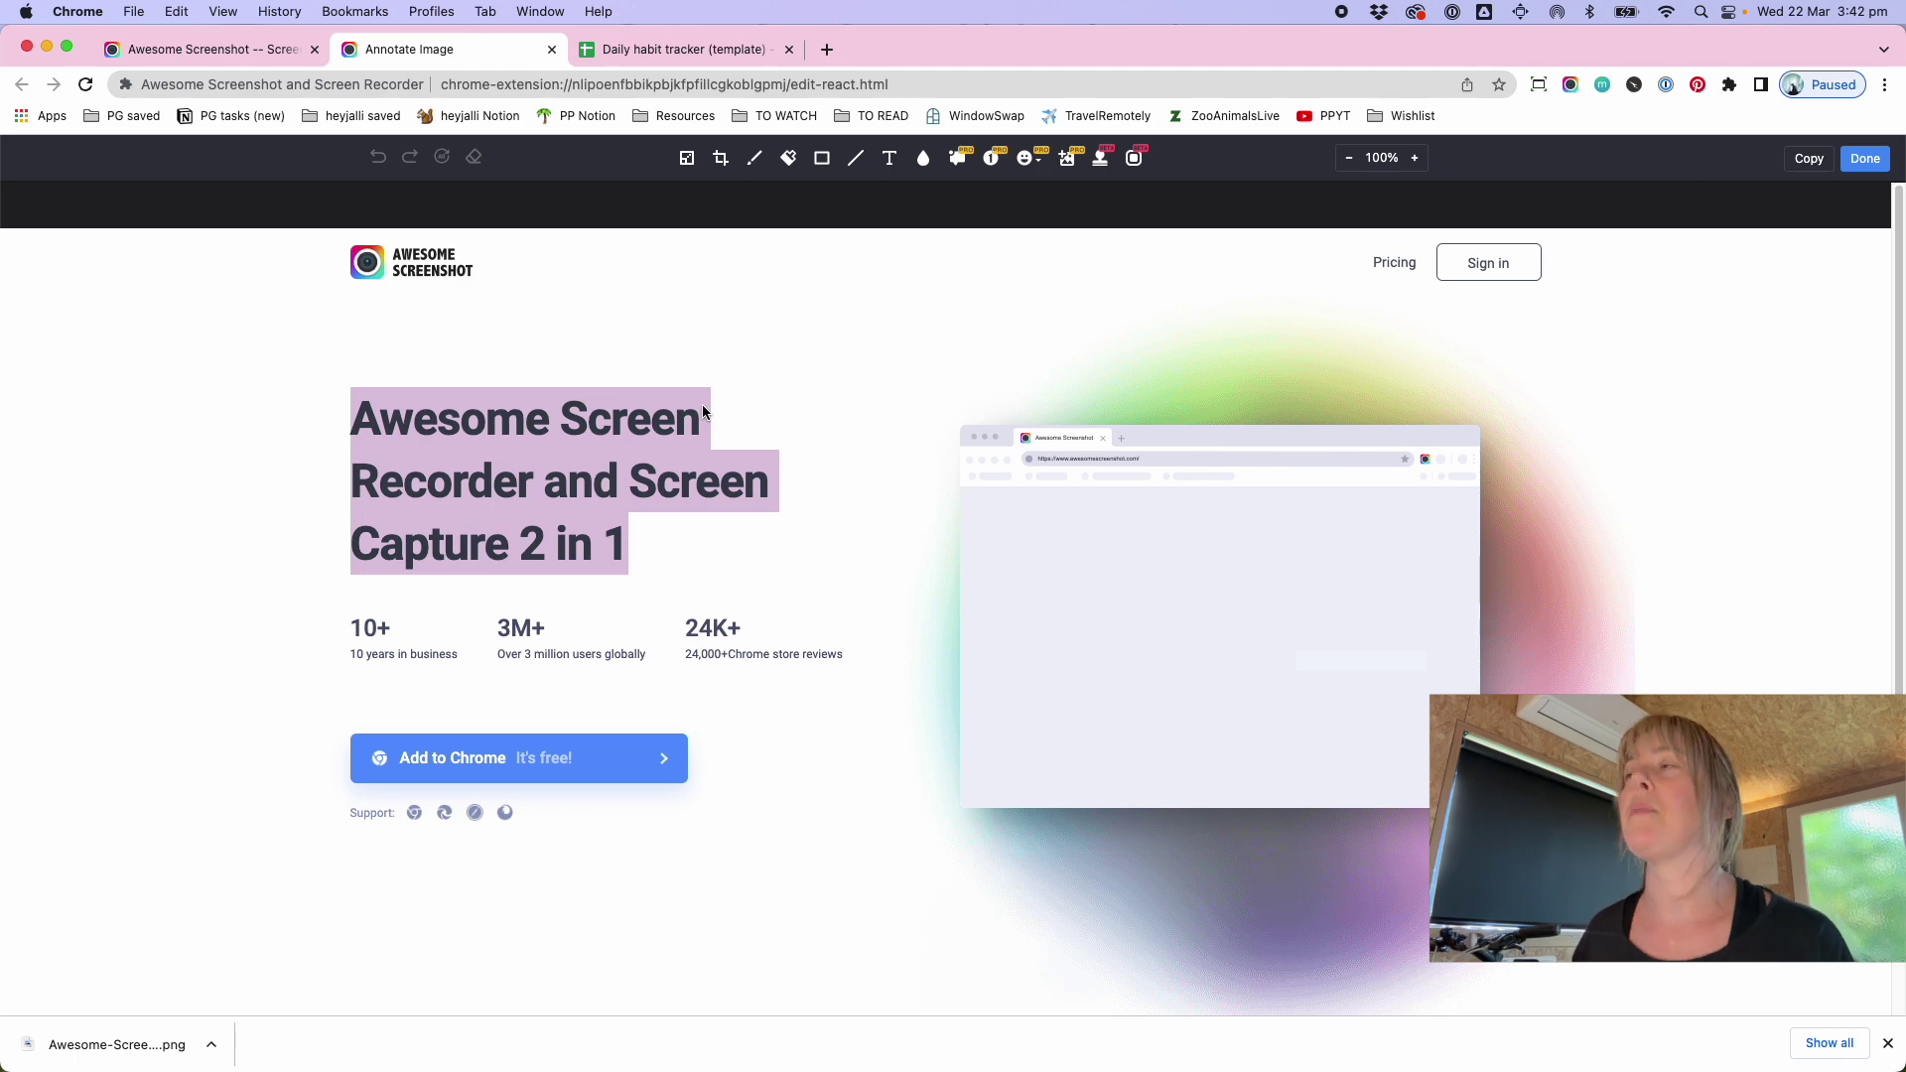
{"action": "left_click", "coordinate": [552, 49]}
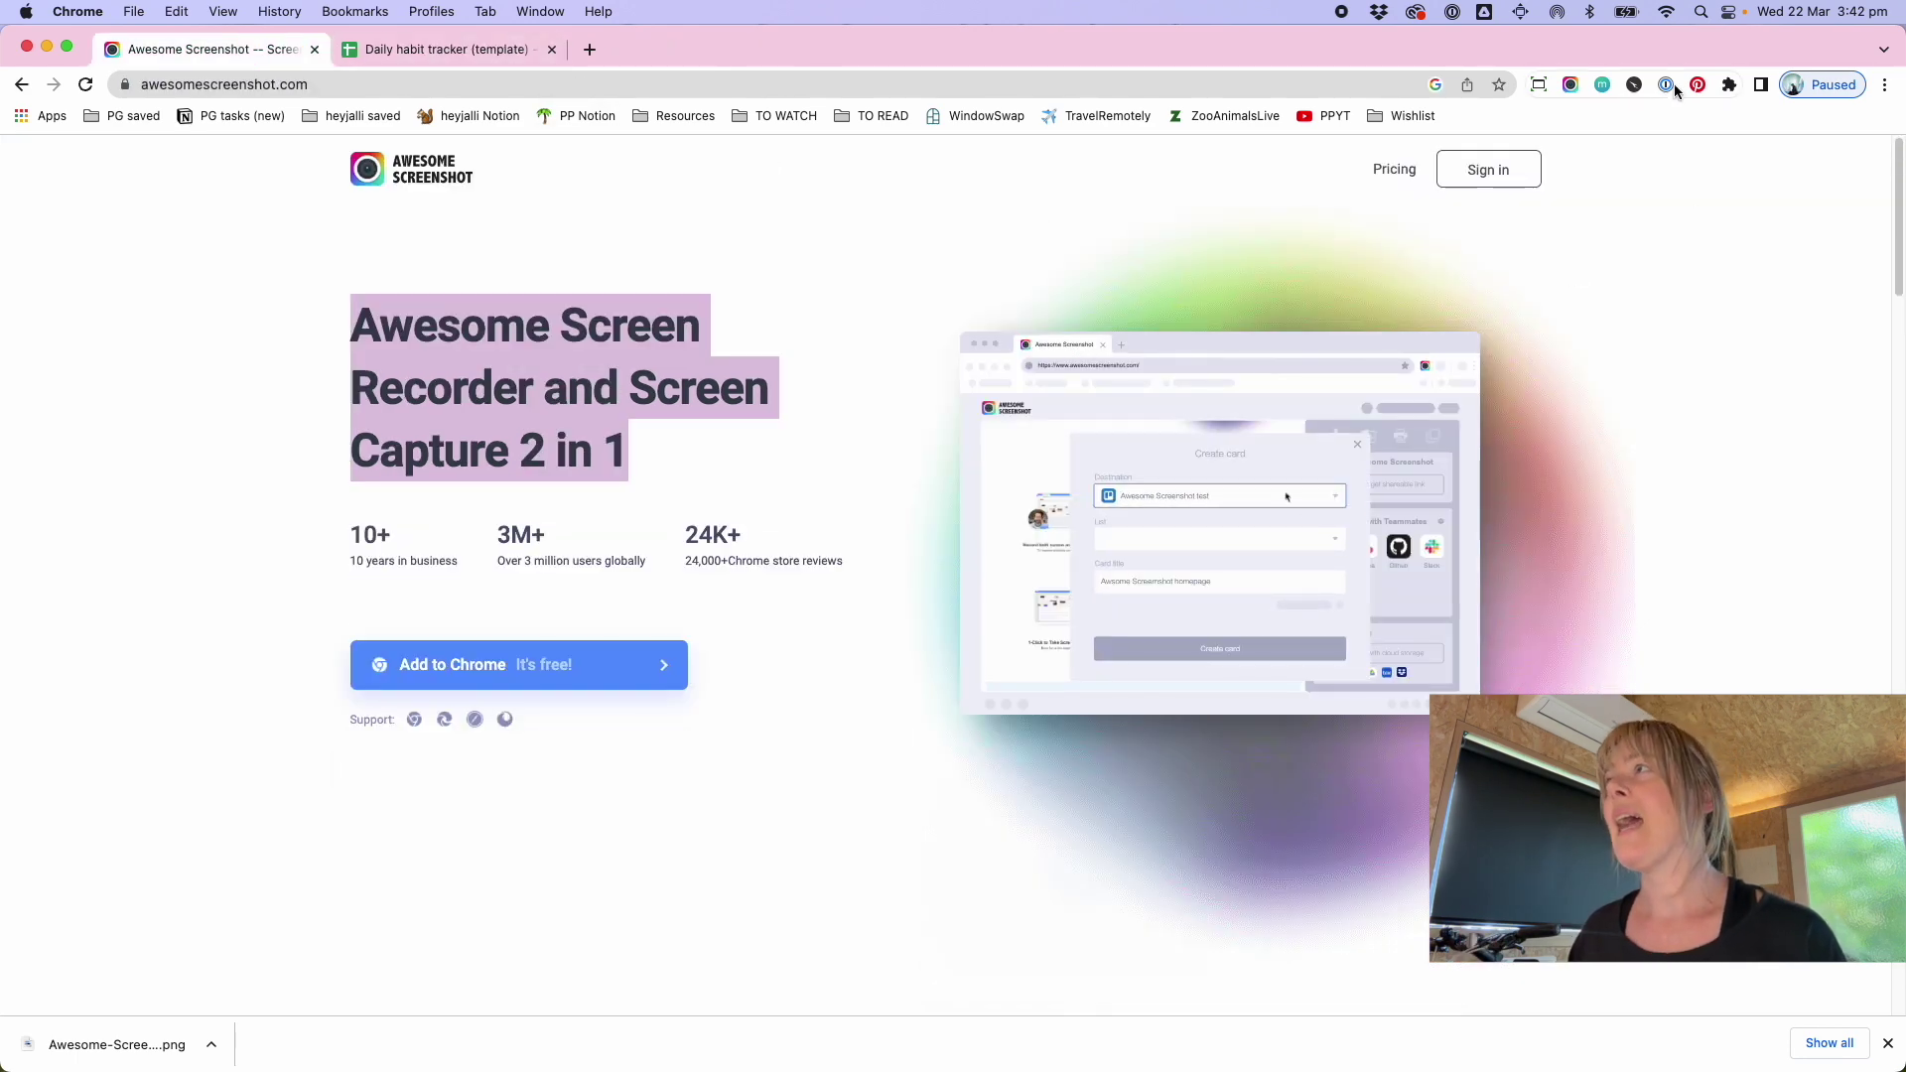
- Use Selected Area to capture a rectangle around the homepage's demo image
{"action": "left_click", "coordinate": [1570, 84]}
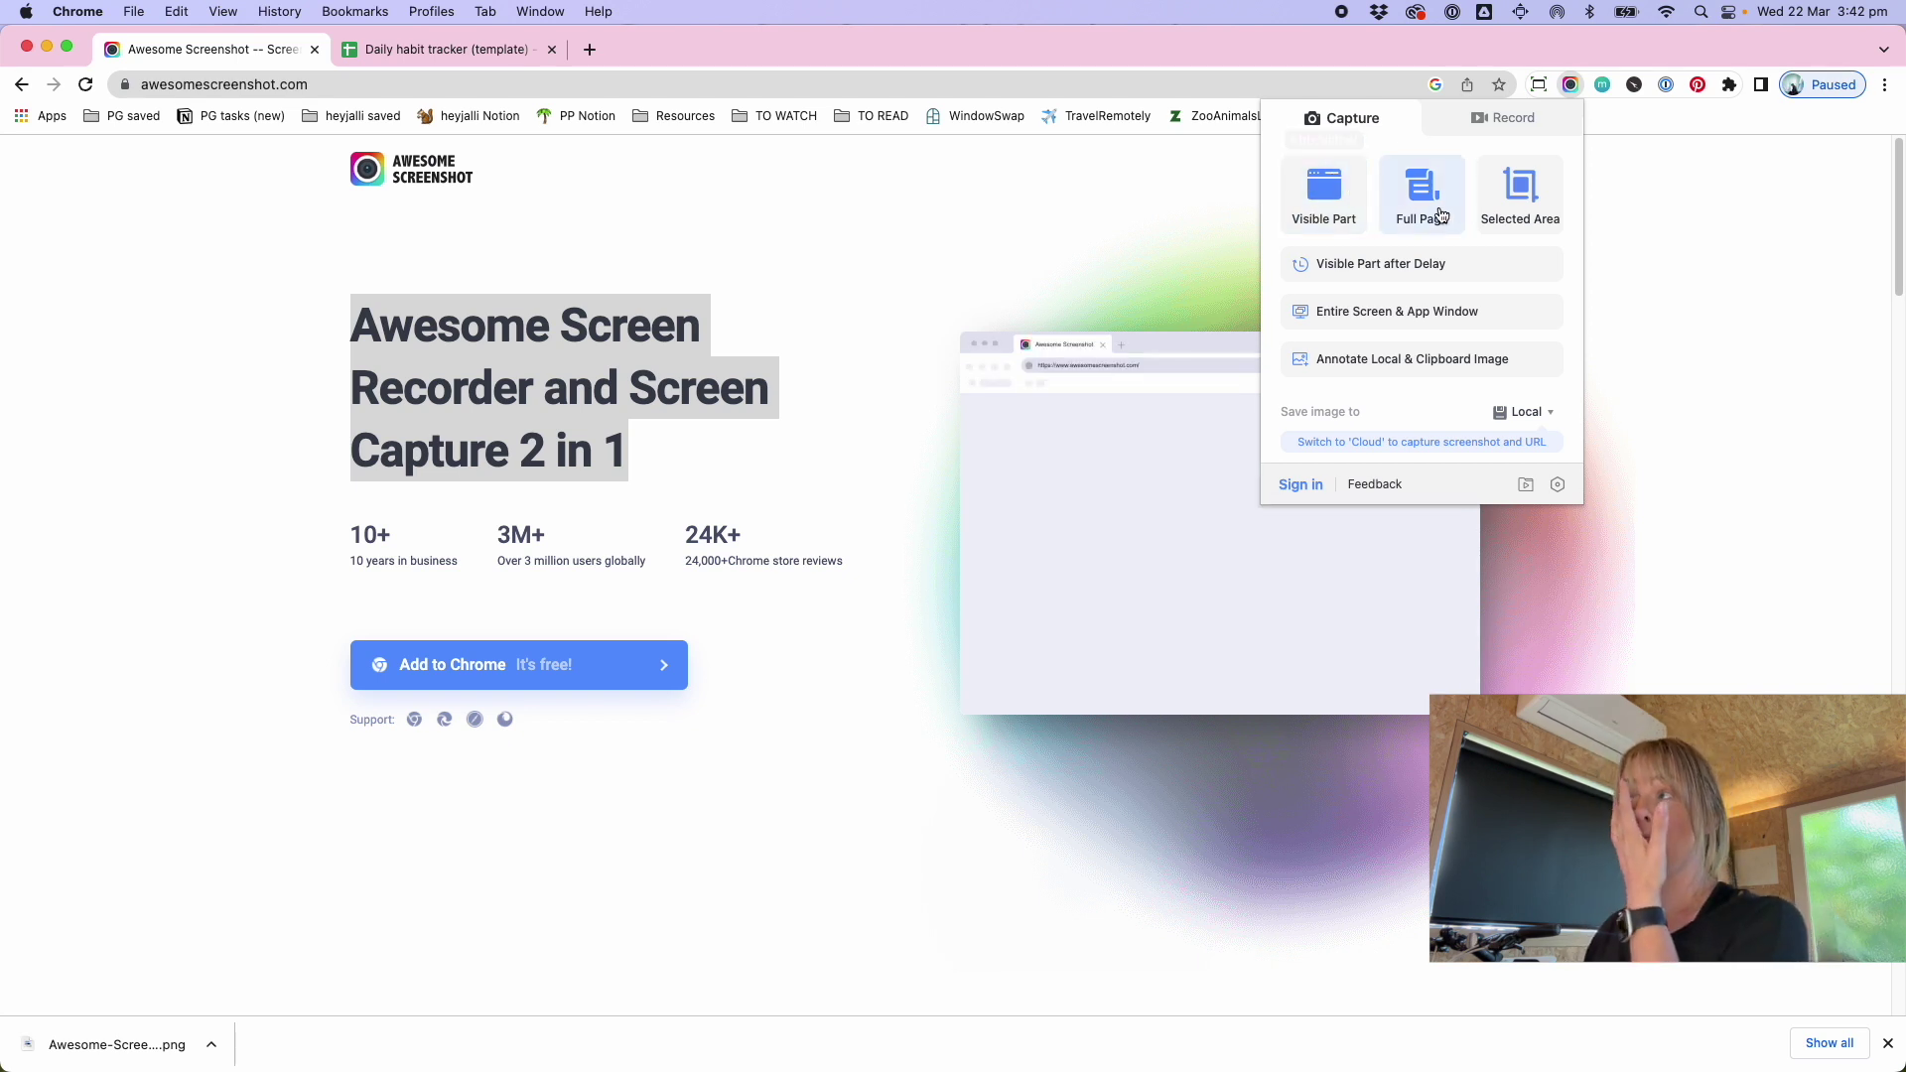
{"action": "left_click", "coordinate": [1521, 187]}
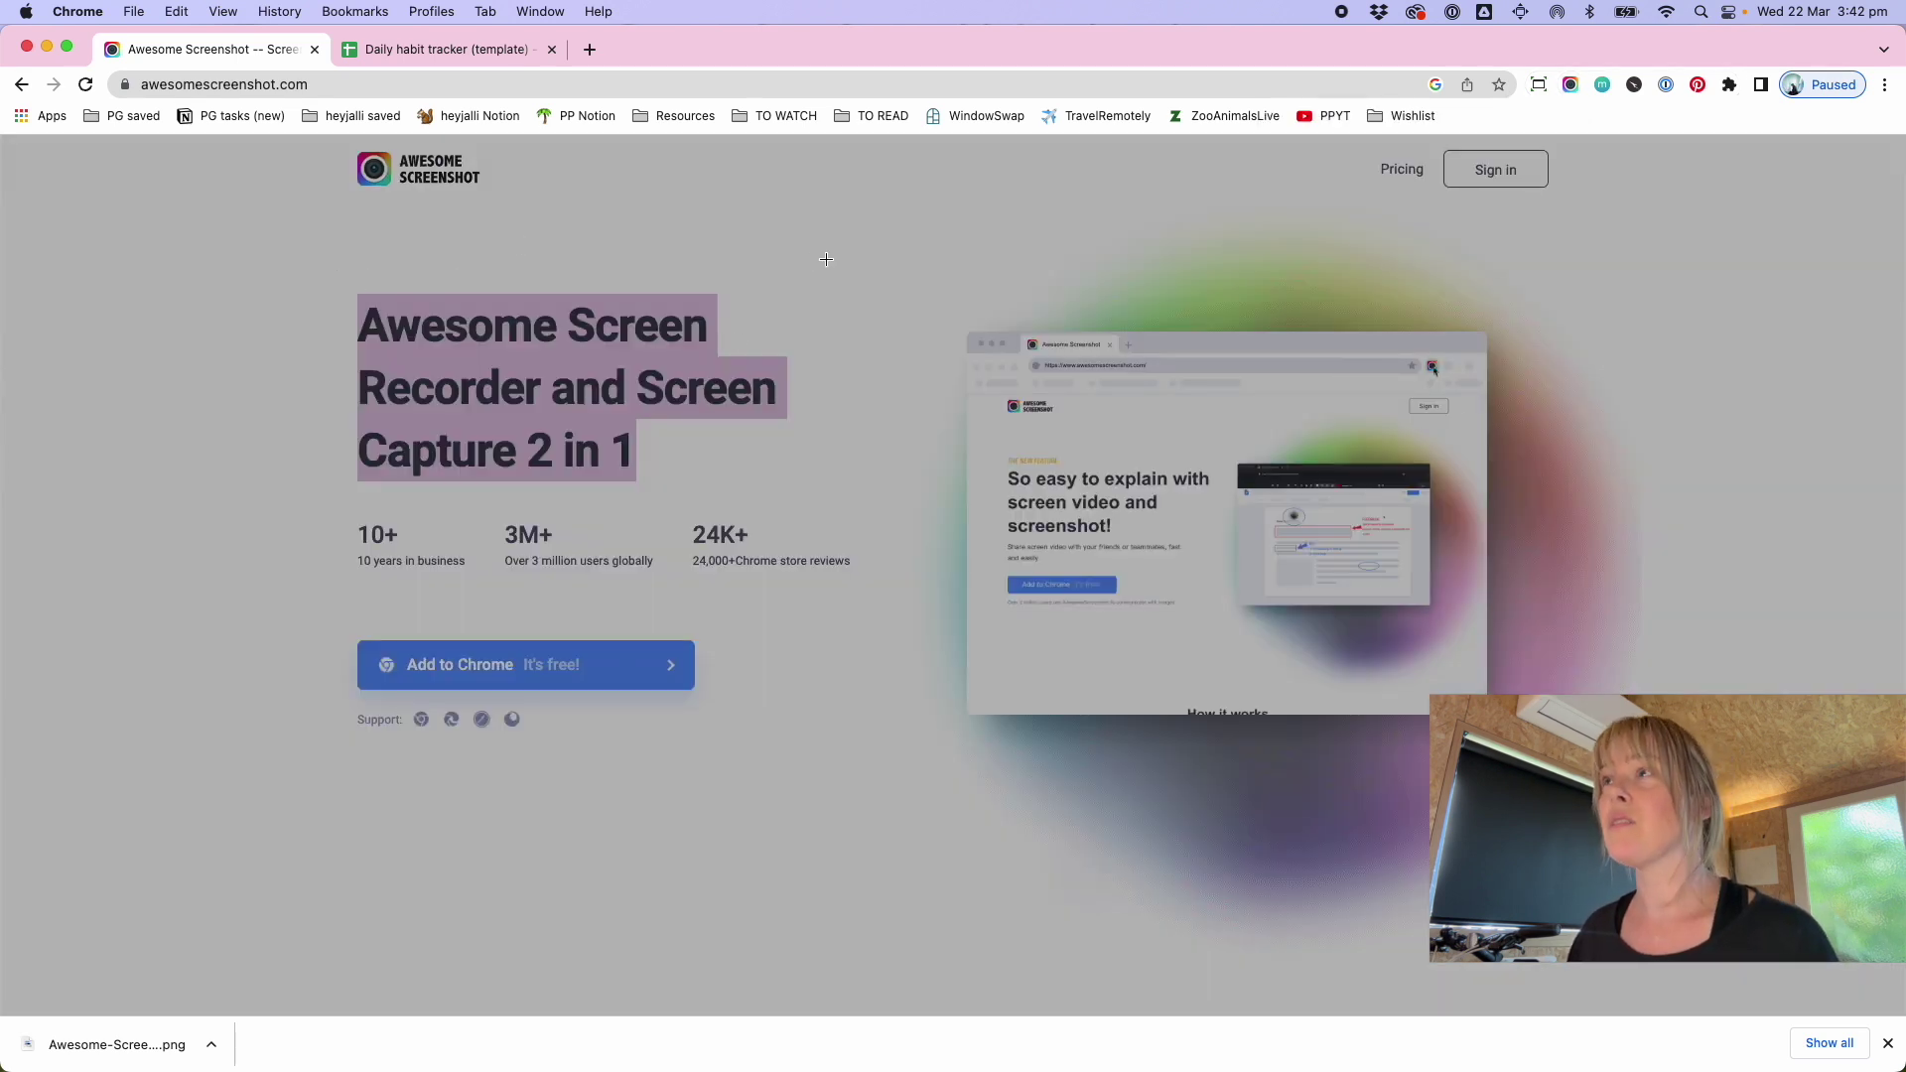
{"action": "left_click_drag", "start_coordinate": [932, 249], "coordinate": [1646, 932]}
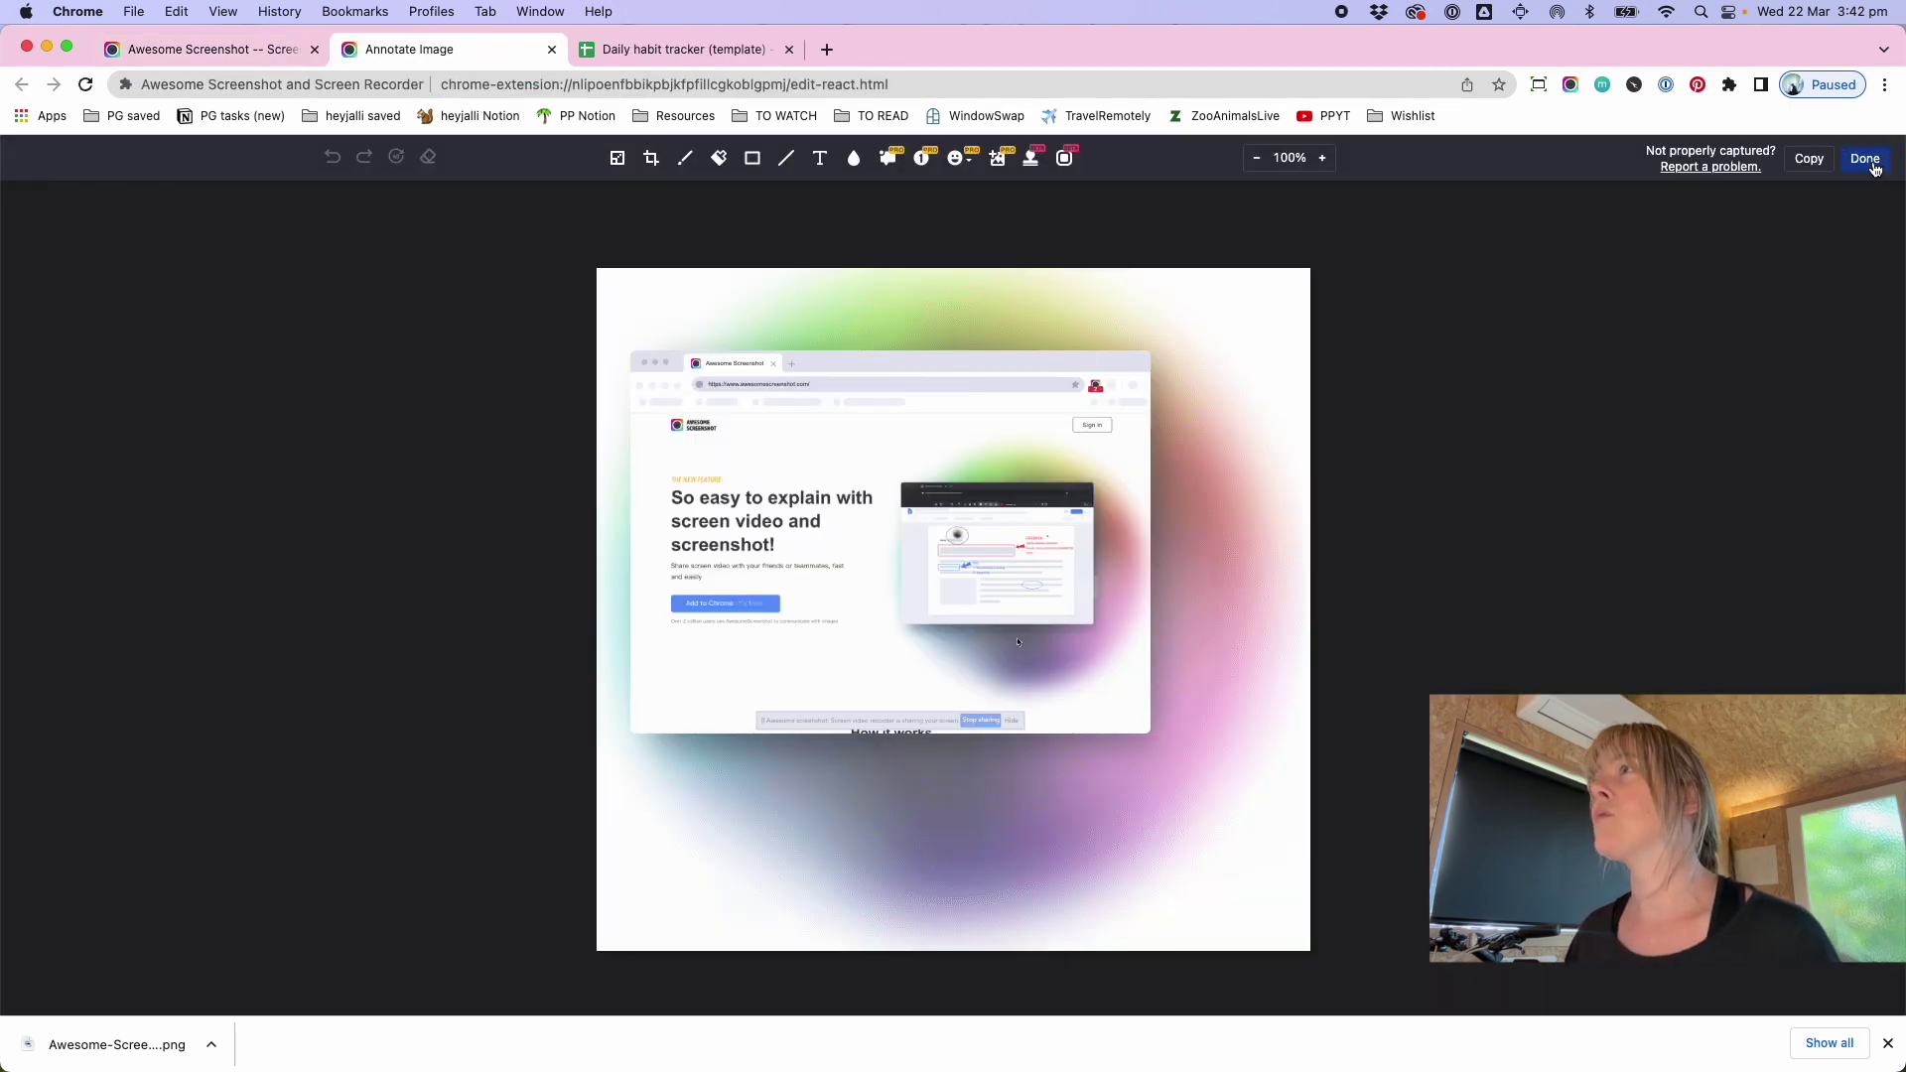
- Download the demo image capture and save it to the Desktop
{"action": "left_click", "coordinate": [1865, 161]}
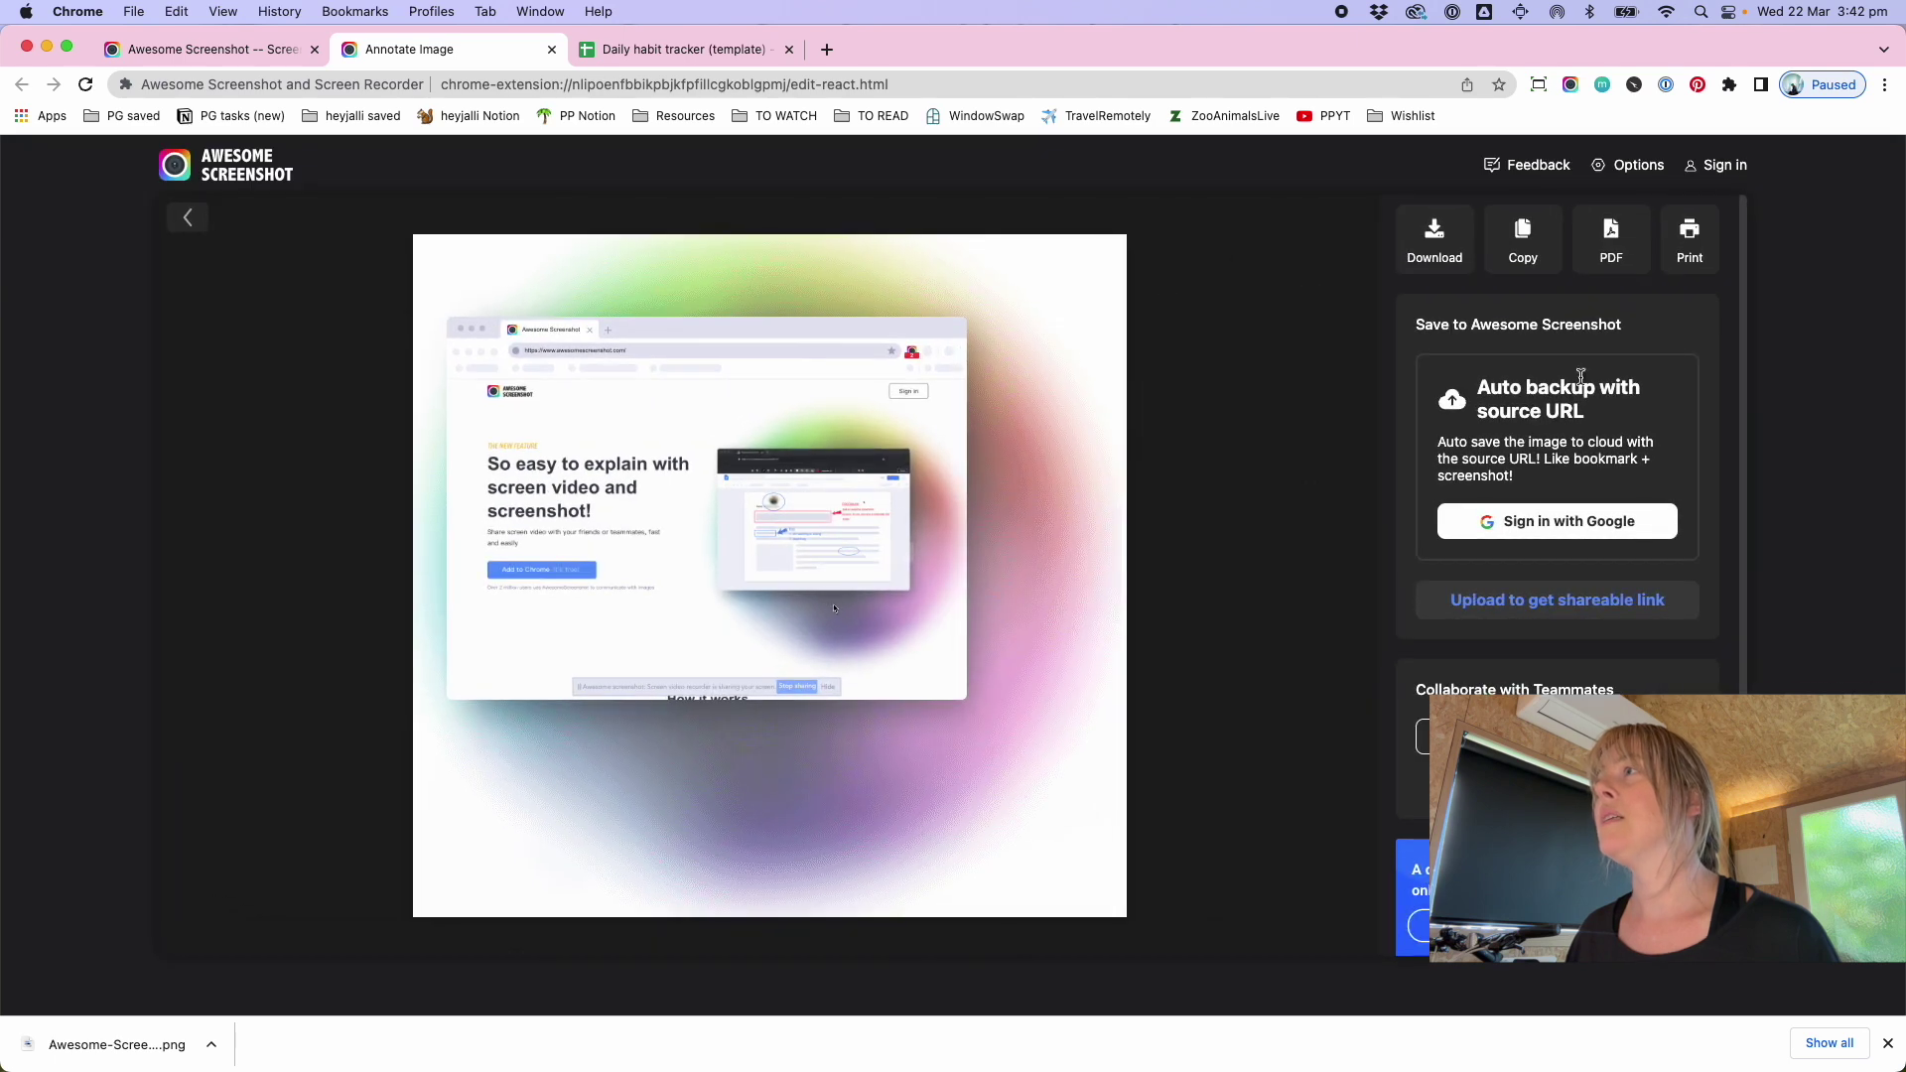
{"action": "left_click", "coordinate": [1434, 238]}
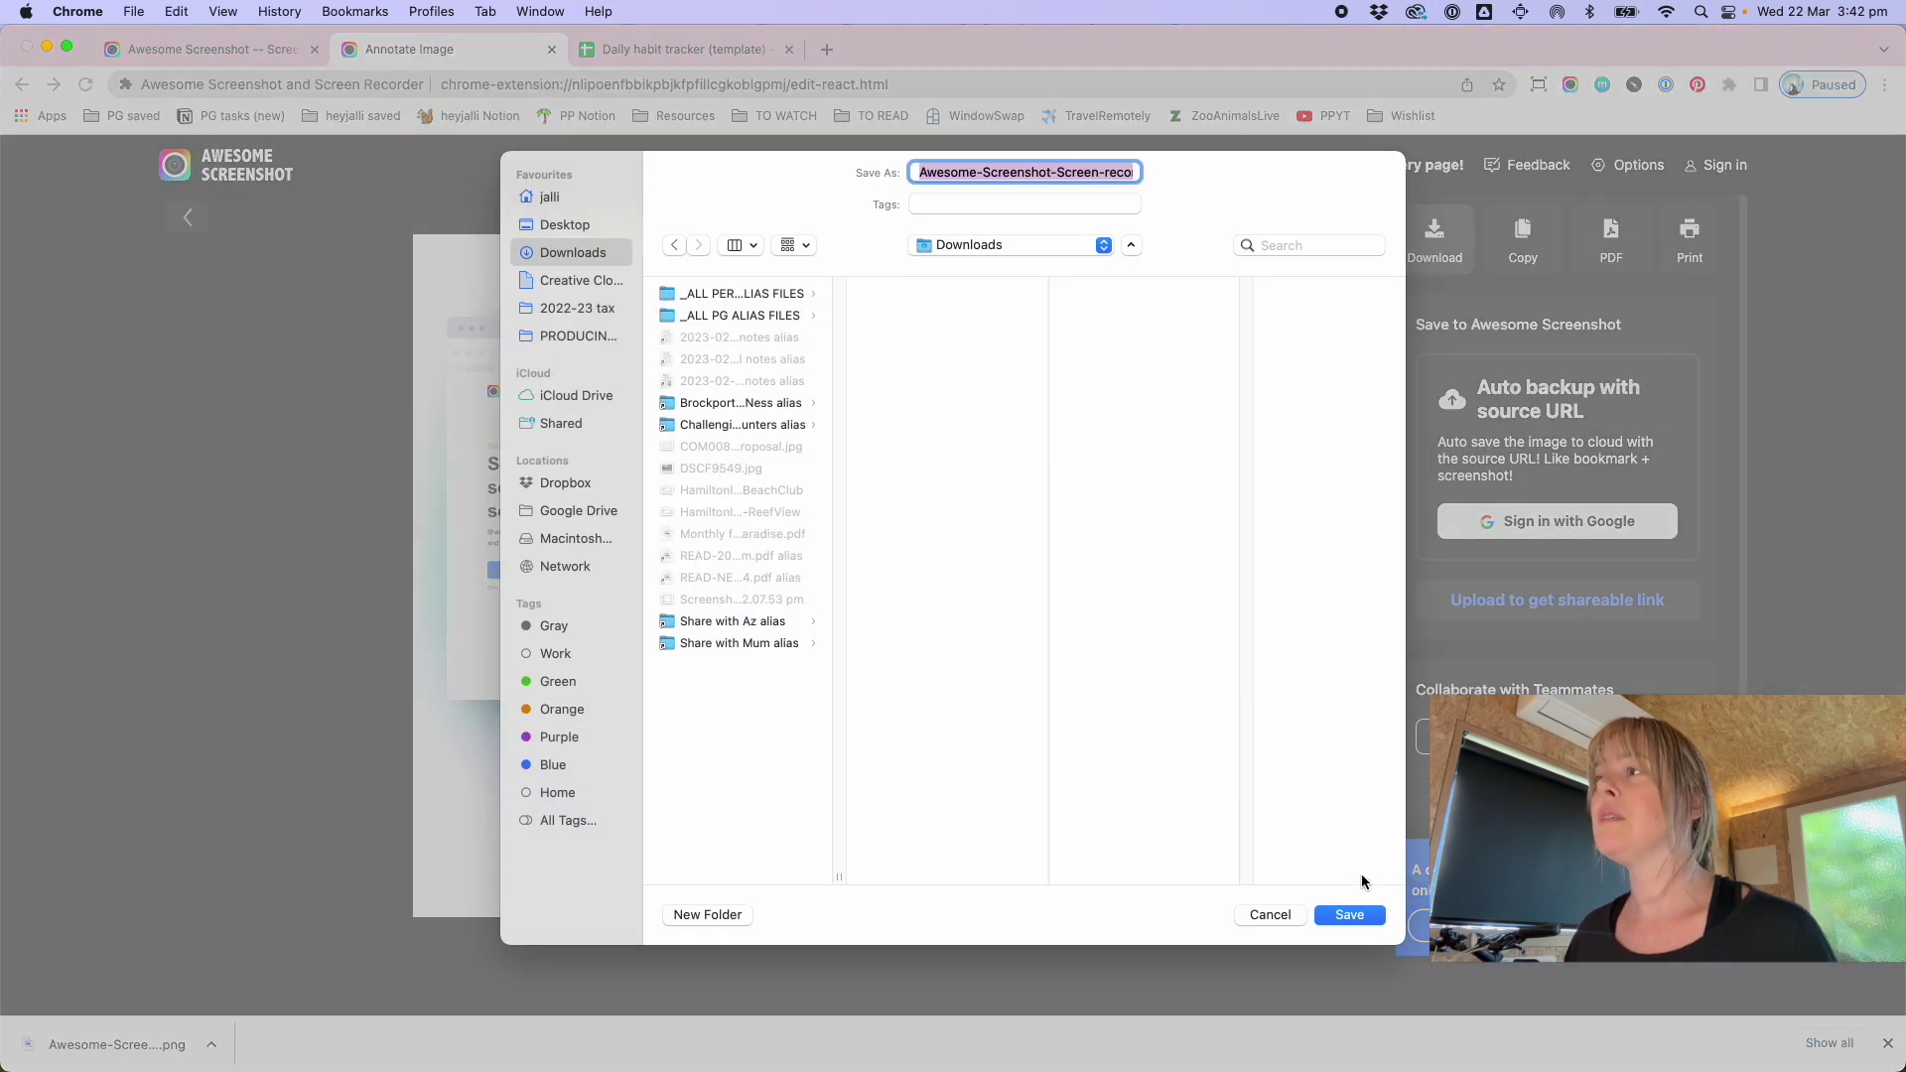
{"action": "left_click", "coordinate": [561, 225]}
{"action": "left_click", "coordinate": [1349, 914]}
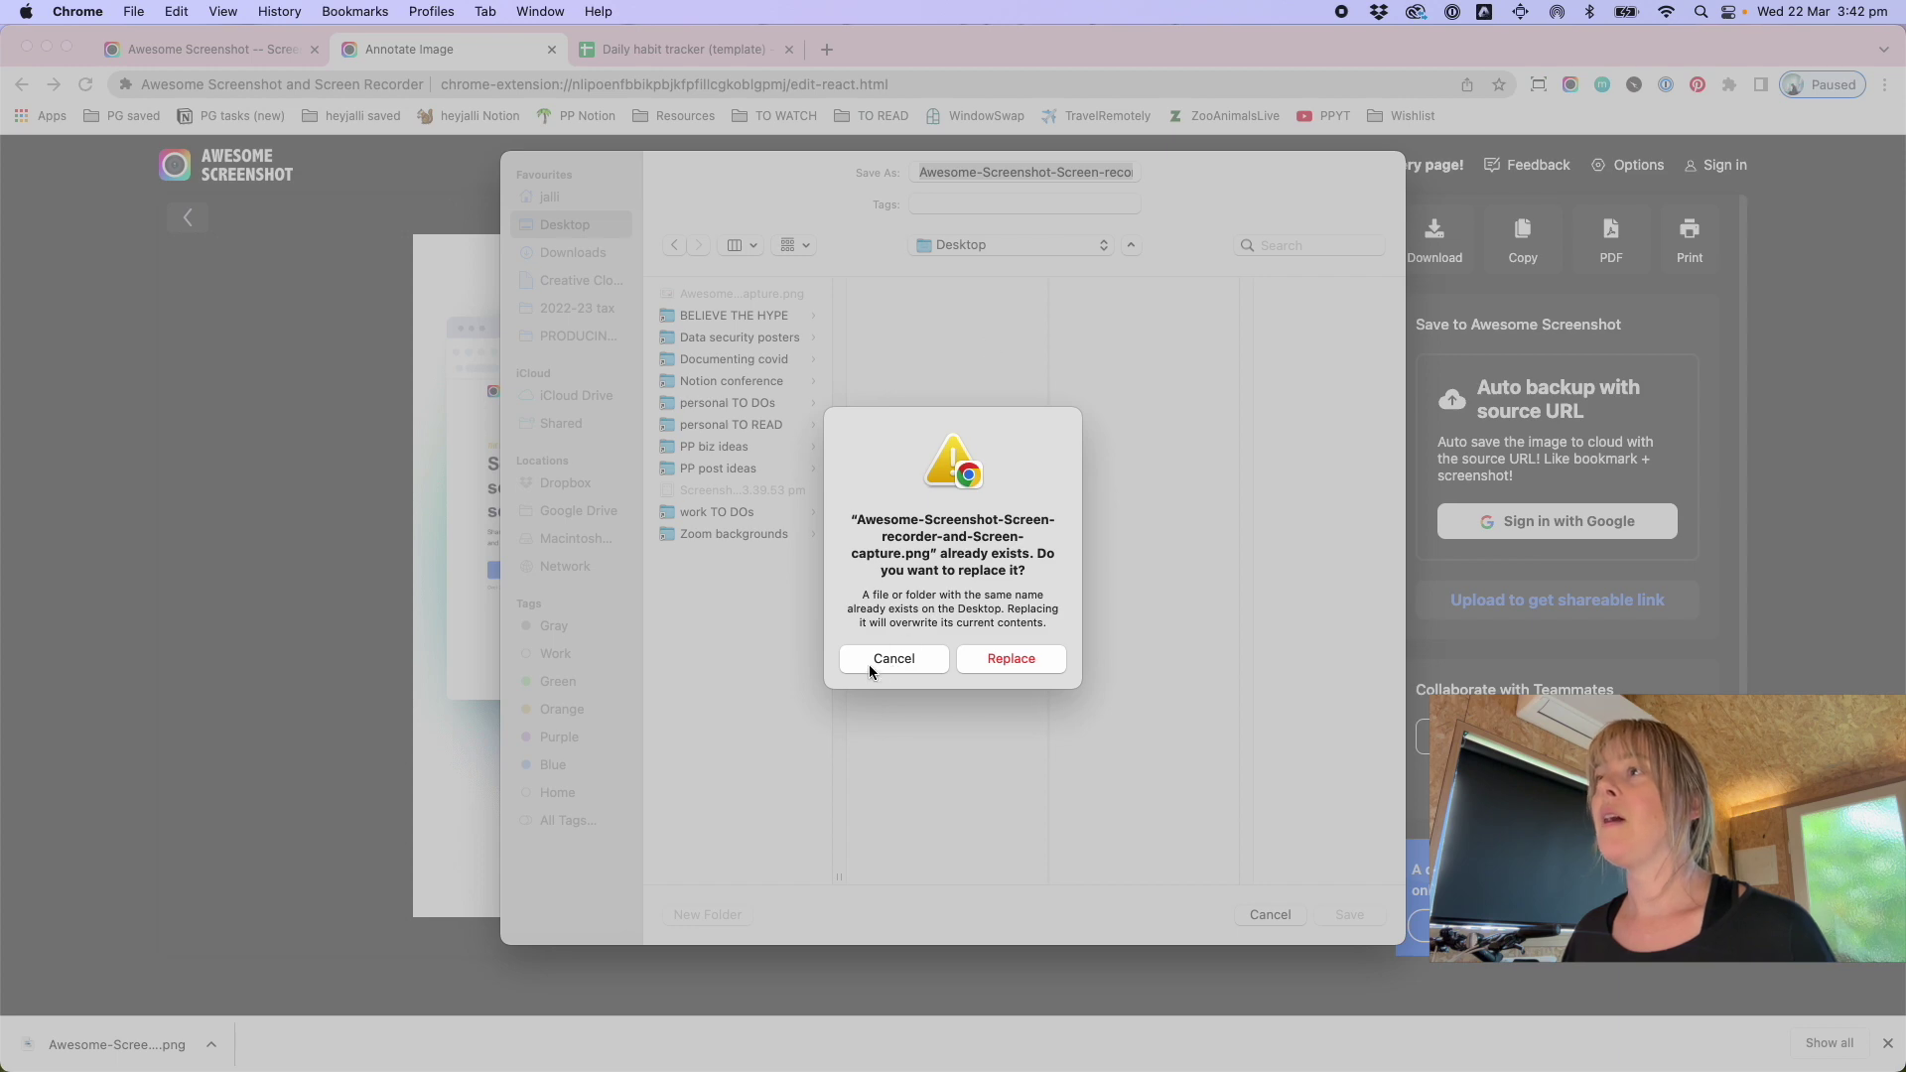
- Decline replacing the existing file and save it with '1' appended to the name
{"action": "left_click", "coordinate": [868, 663]}
{"action": "key", "text": "Tab"}
{"action": "left_click", "coordinate": [1028, 174]}
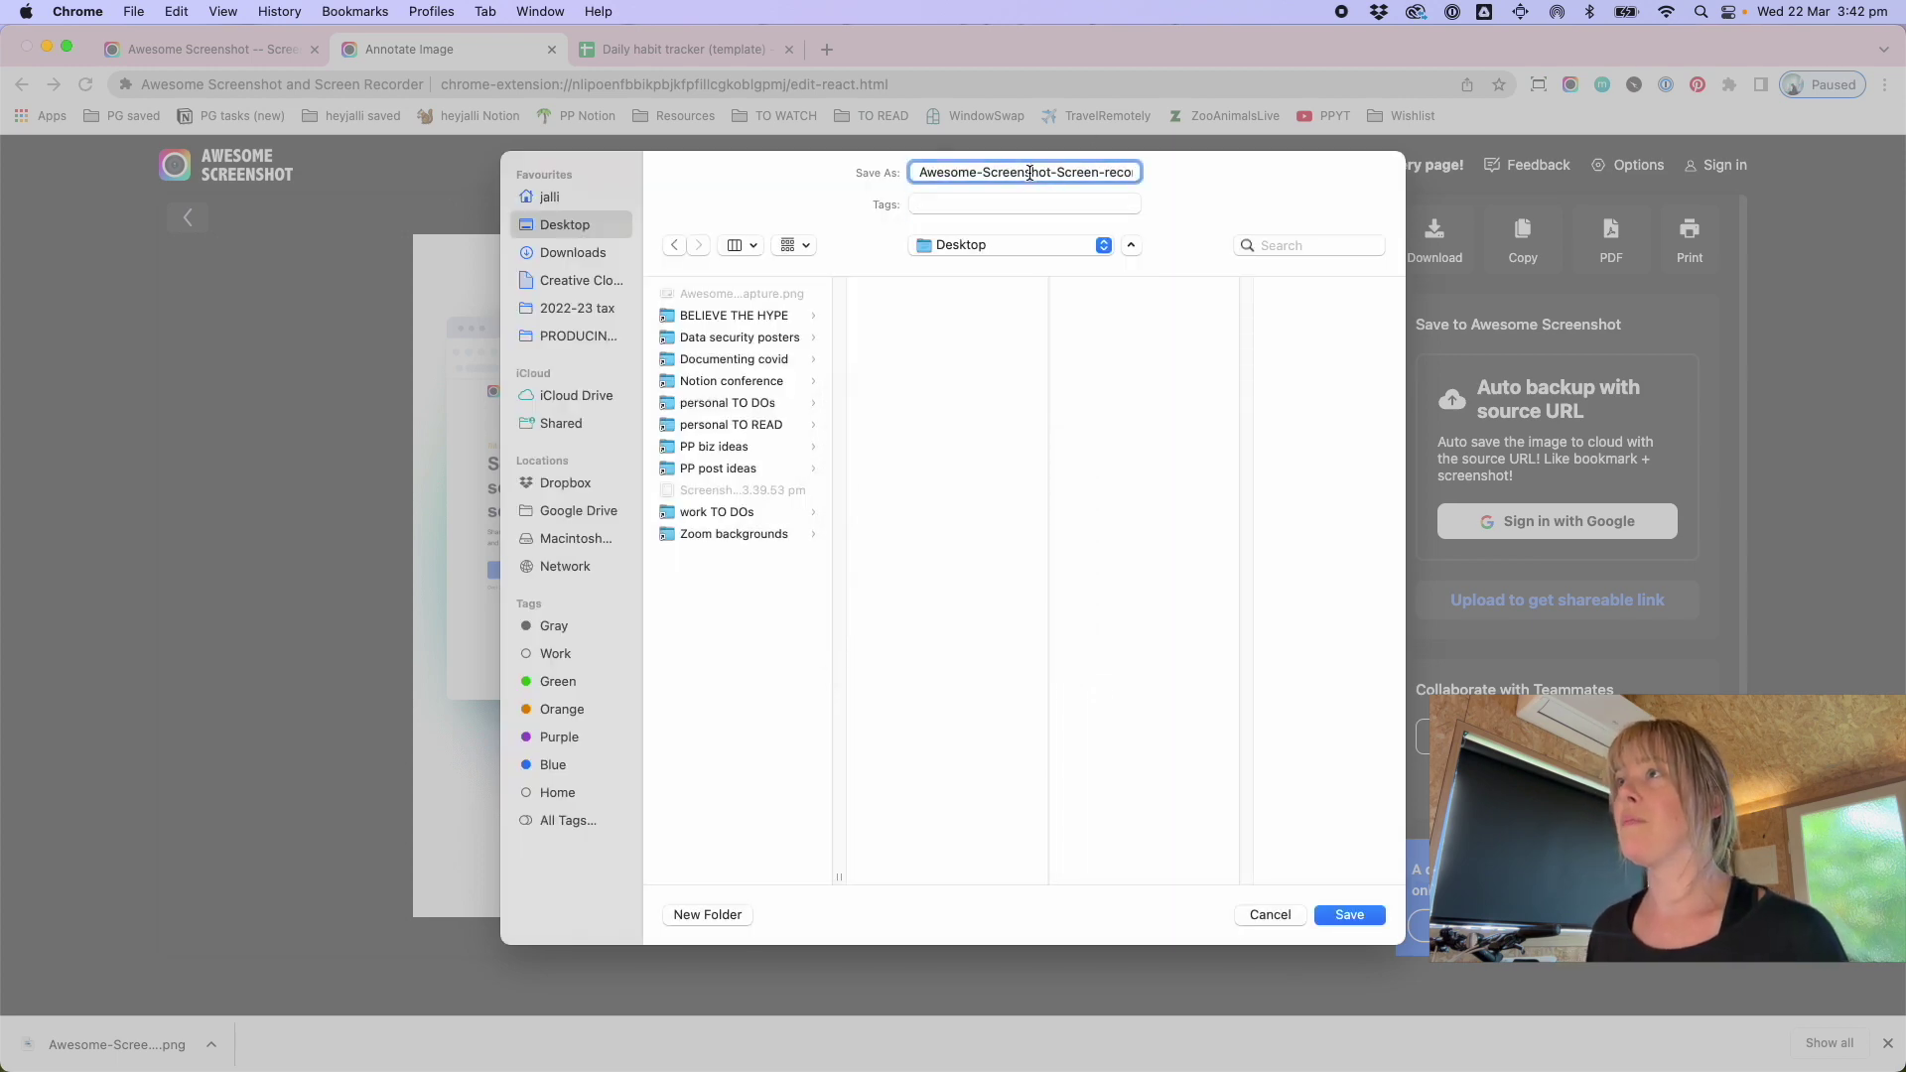
{"action": "key", "text": "super+Right"}
{"action": "type", "text": "1"}
{"action": "key", "text": "Return"}
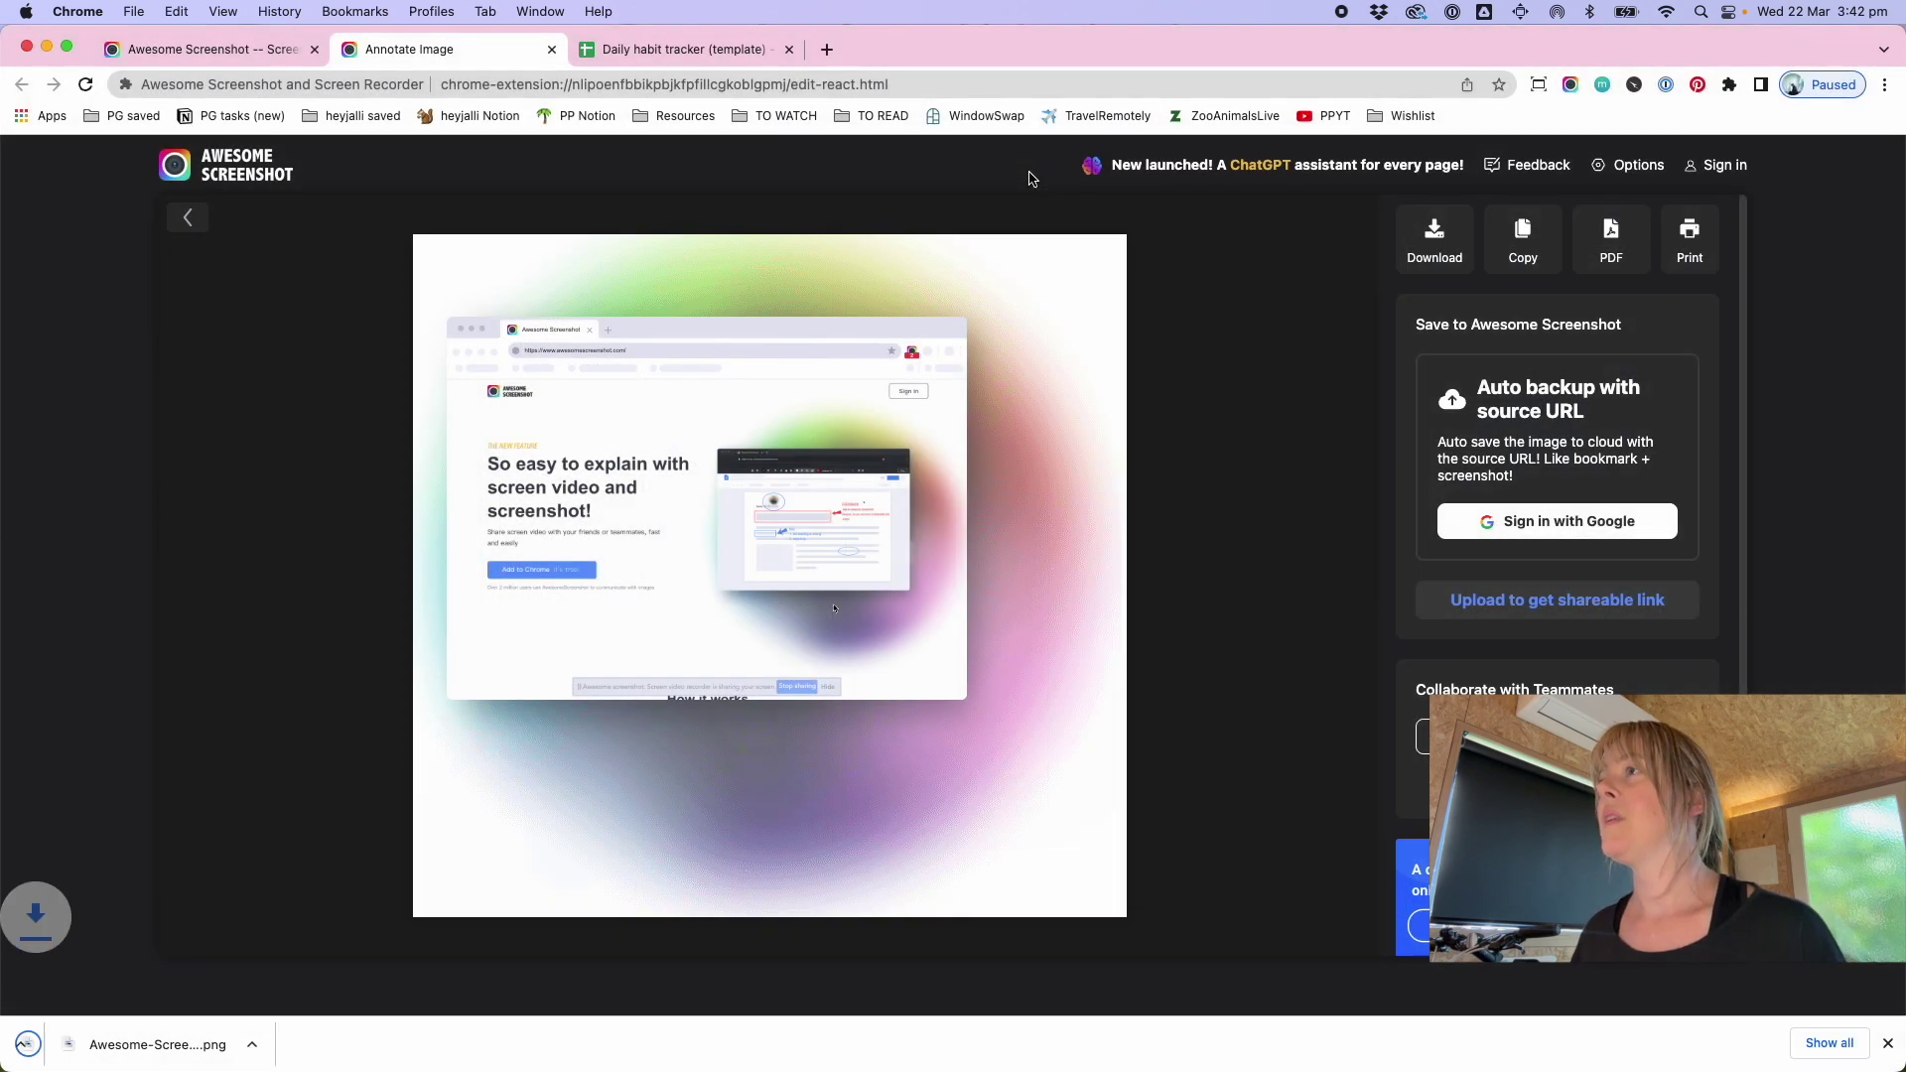